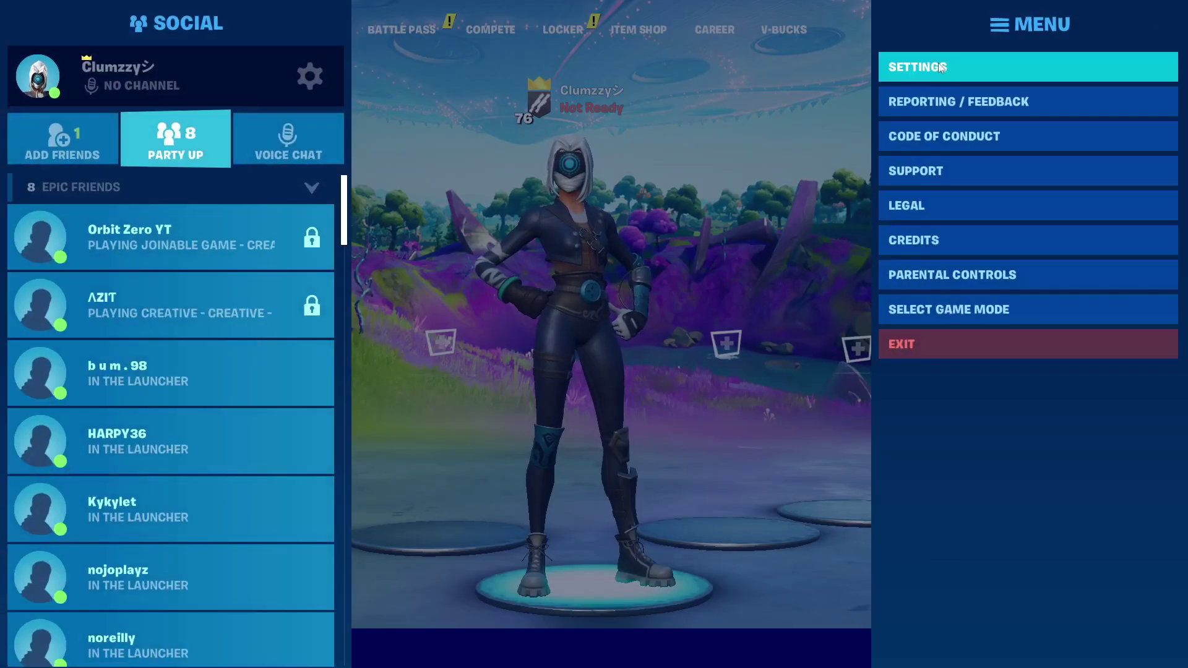
# Step: Open the game settings, try the 1600 x 900 resolution, and apply 1920 x 1080 16:9 as the display resolution
pyautogui.click(941, 68)
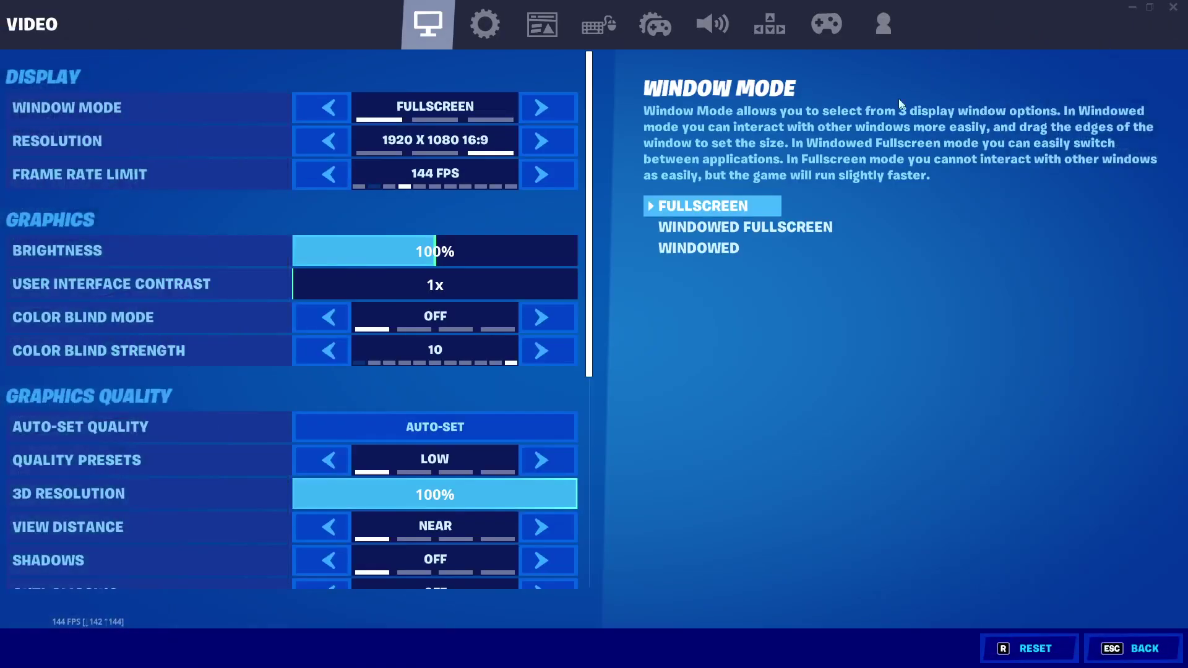
pyautogui.scroll(-1, 591, 134)
pyautogui.scroll(1, 591, 135)
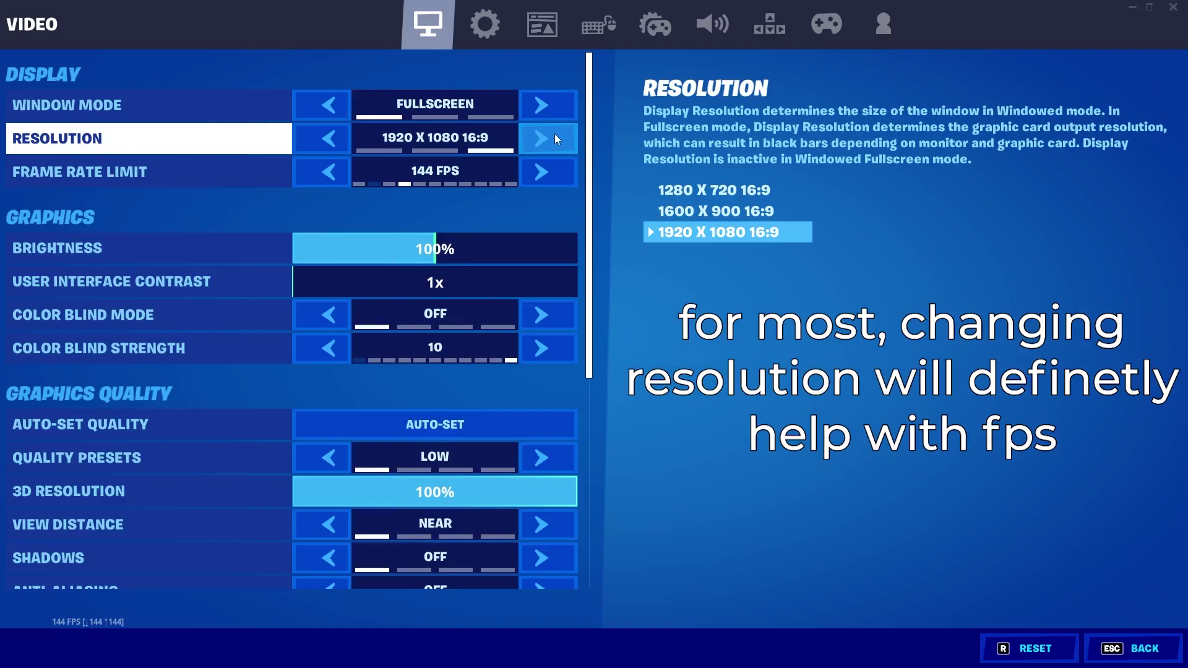
pyautogui.click(306, 147)
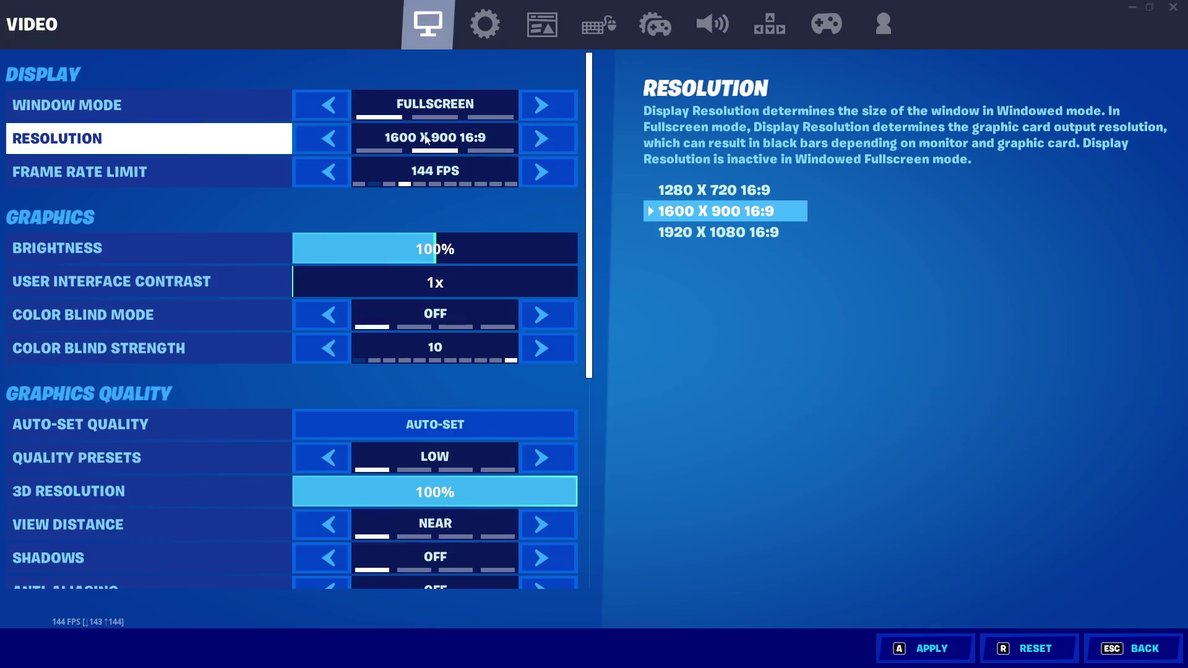
pyautogui.click(557, 141)
pyautogui.click(924, 648)
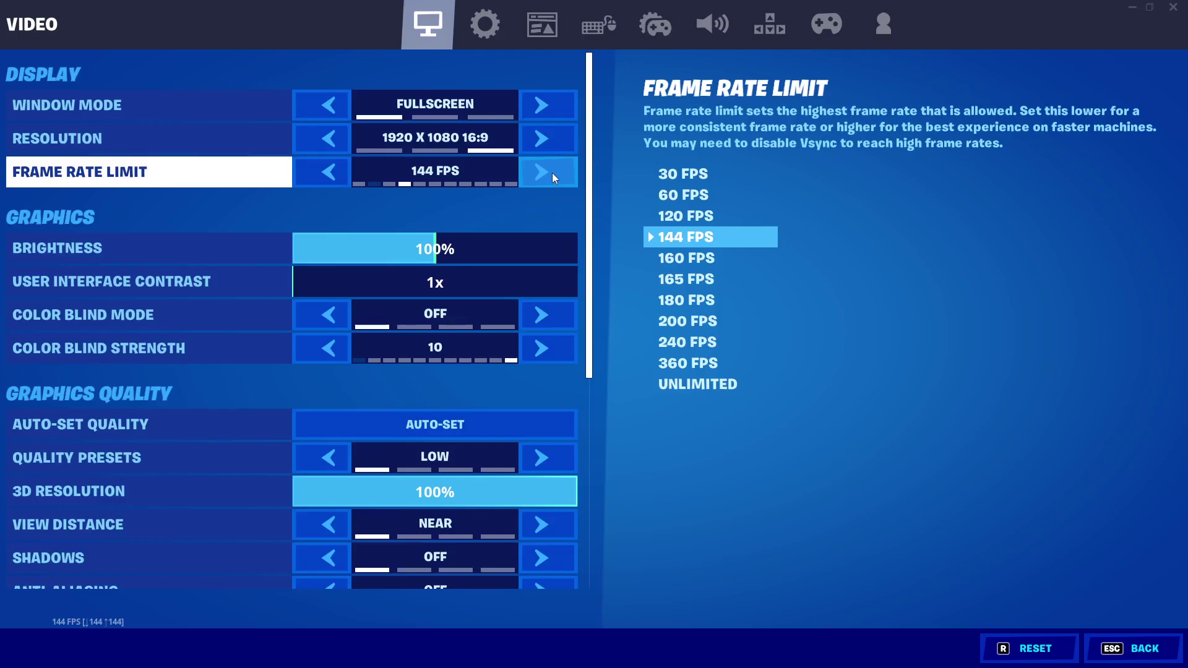
# Step: Review the frame rate limit, color, graphics quality and advanced graphics options in the video settings
pyautogui.scroll(-1, 501, 210)
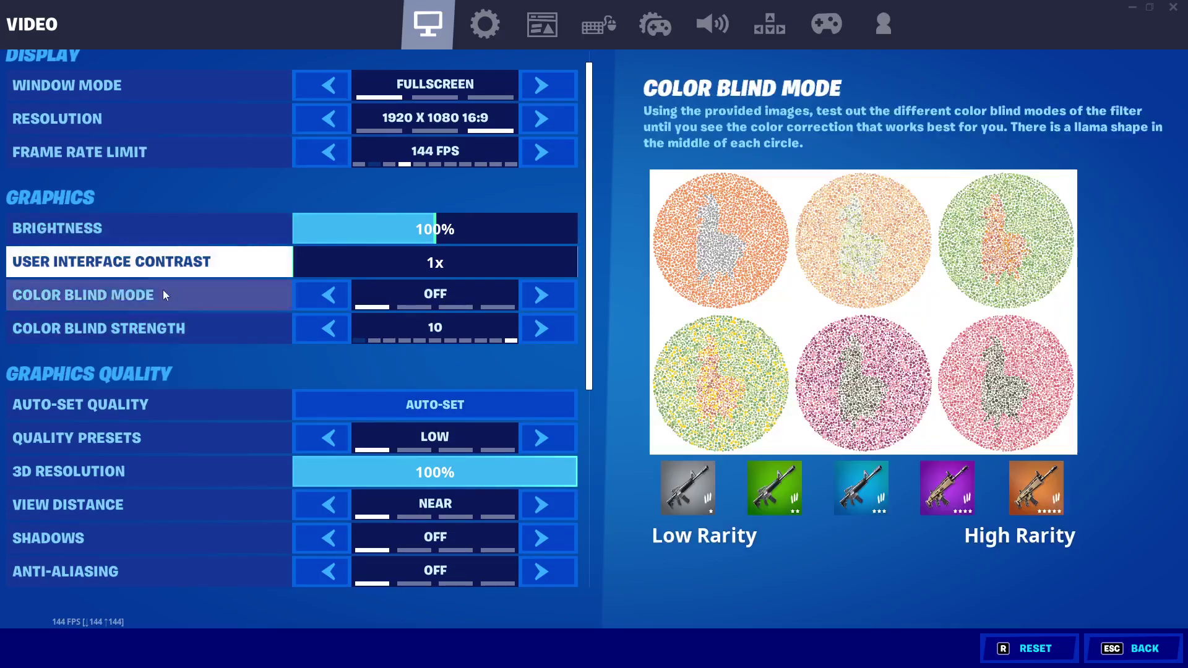
pyautogui.scroll(-1, 235, 216)
pyautogui.scroll(-1, 371, 204)
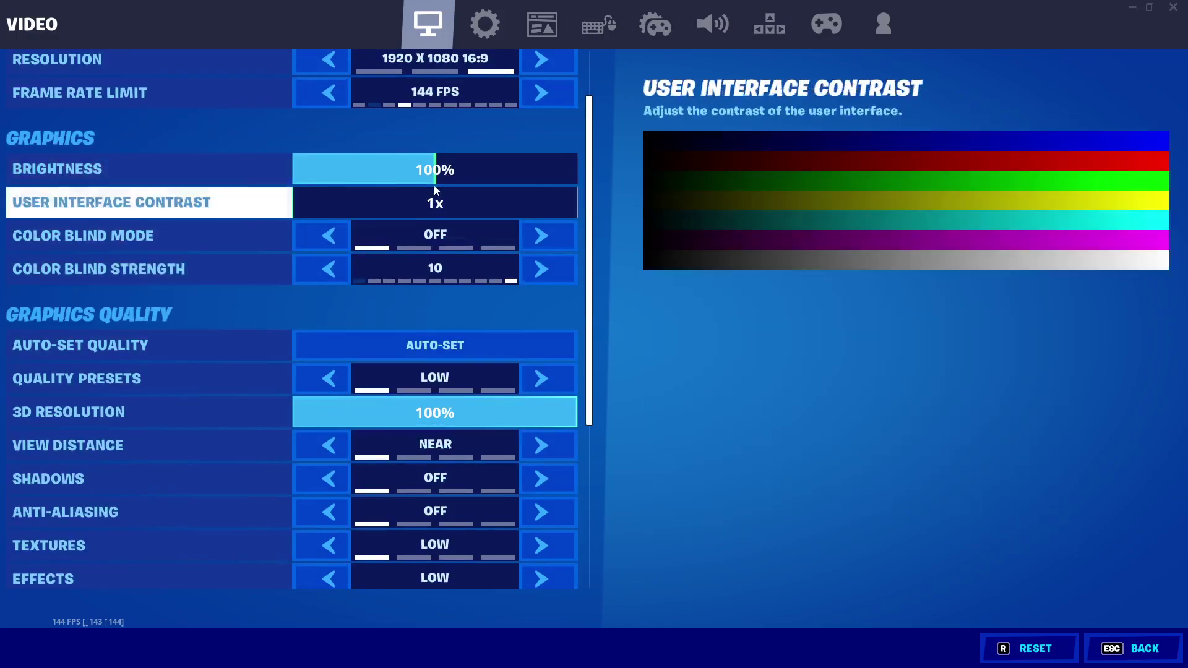
pyautogui.scroll(-9, 432, 245)
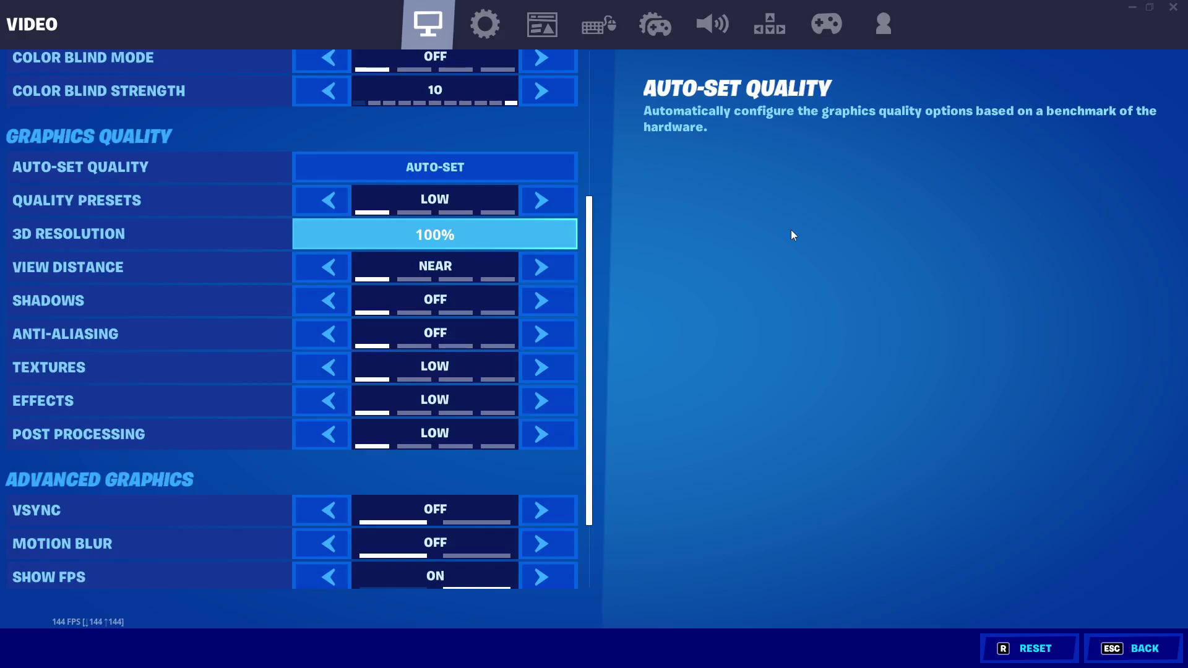
pyautogui.scroll(-3, 591, 268)
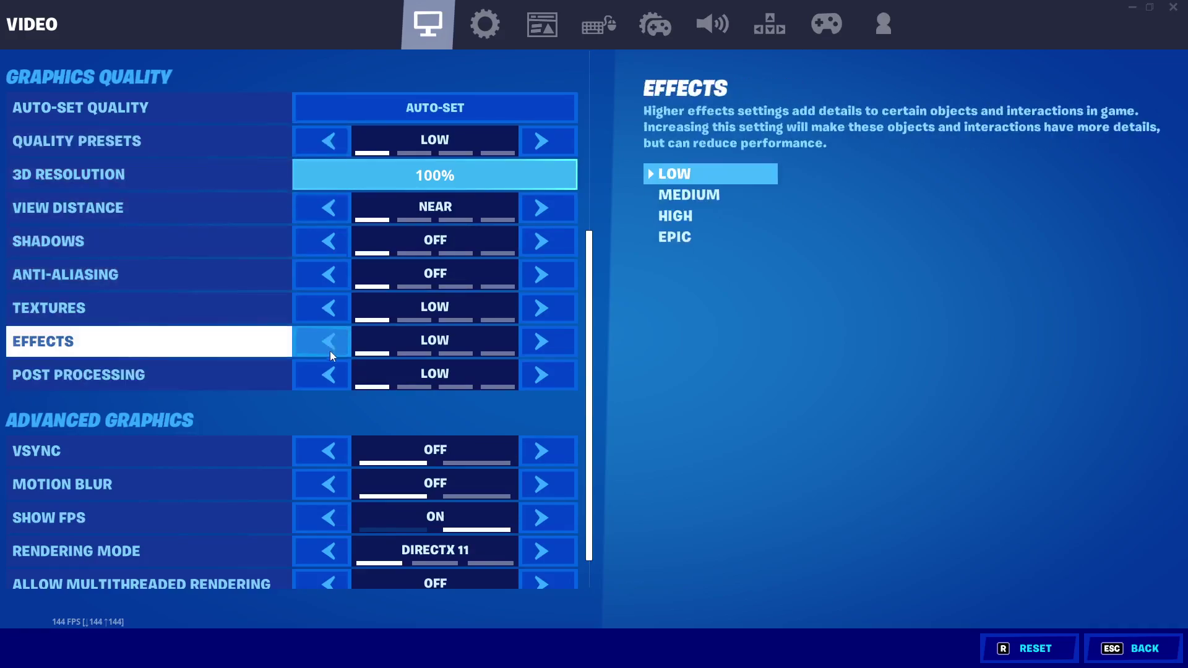
pyautogui.scroll(-1, 423, 365)
pyautogui.scroll(-1, 423, 365)
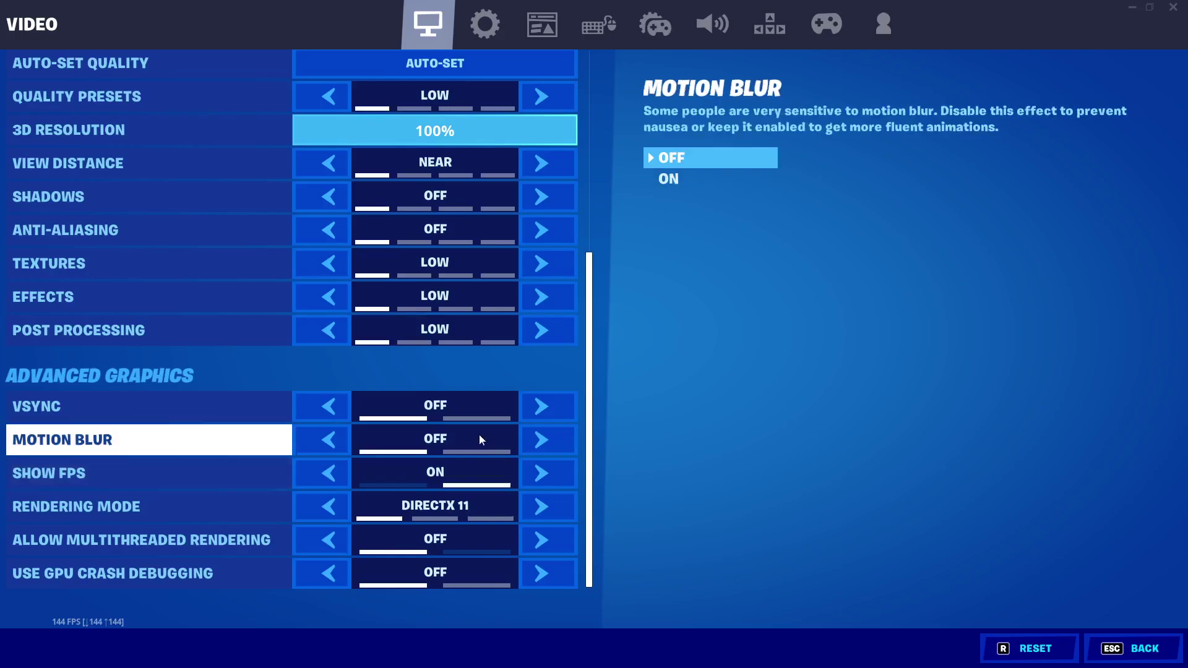
# Step: Set the 3D resolution in the graphics quality options to 100%
pyautogui.scroll(2, 474, 439)
pyautogui.scroll(3, 473, 440)
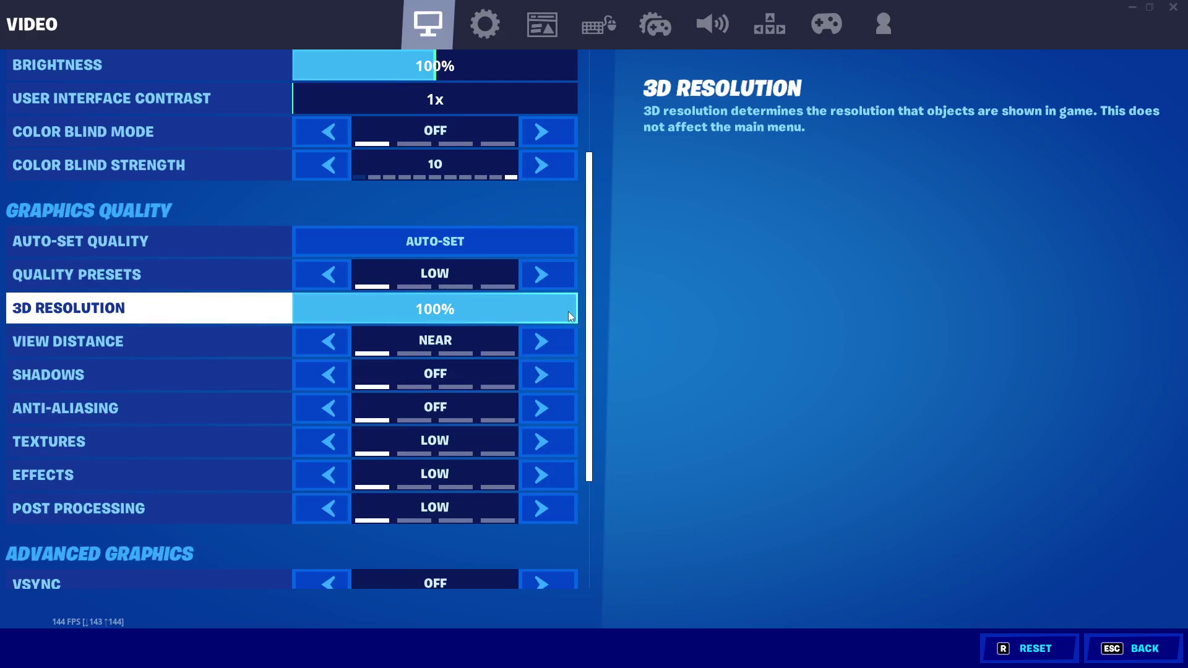
pyautogui.moveTo(568, 310)
pyautogui.mouseDown()
pyautogui.moveTo(577, 316)
pyautogui.moveTo(473, 311)
pyautogui.moveTo(589, 311)
pyautogui.mouseUp()
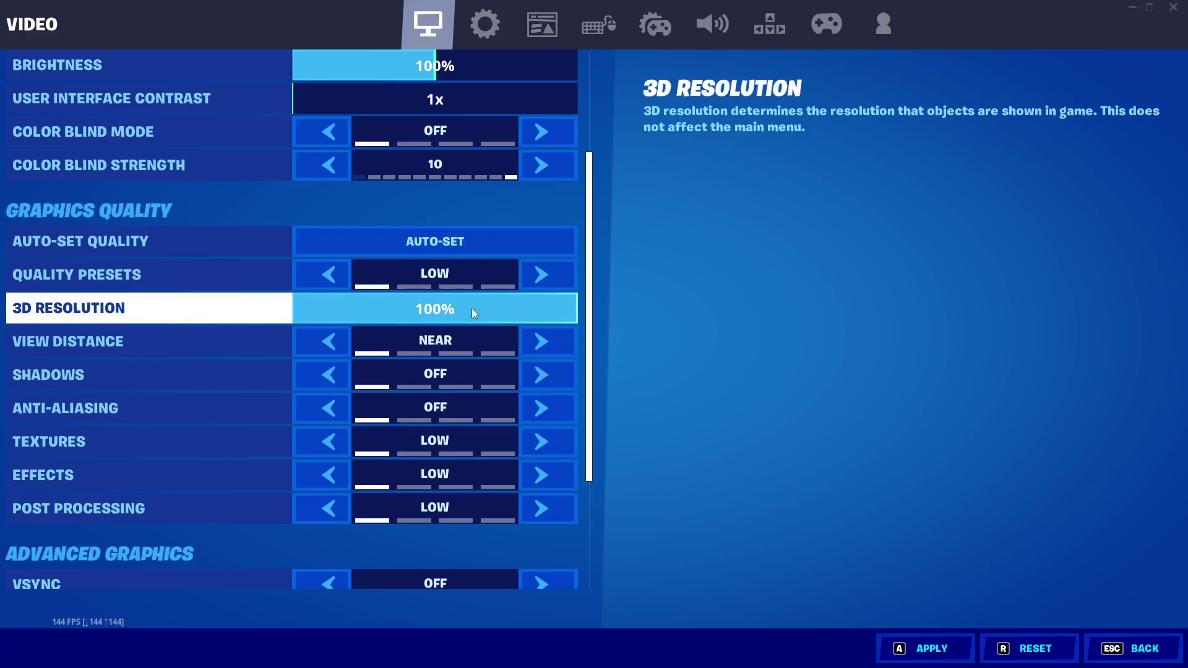
pyautogui.moveTo(466, 309); pyautogui.dragTo(607, 310)
# Step: Examine the remaining video options including VSync and GPU crash debugging, and look through the movement, combat and building options in the Game settings
pyautogui.scroll(1, 592, 312)
pyautogui.scroll(-1, 341, 169)
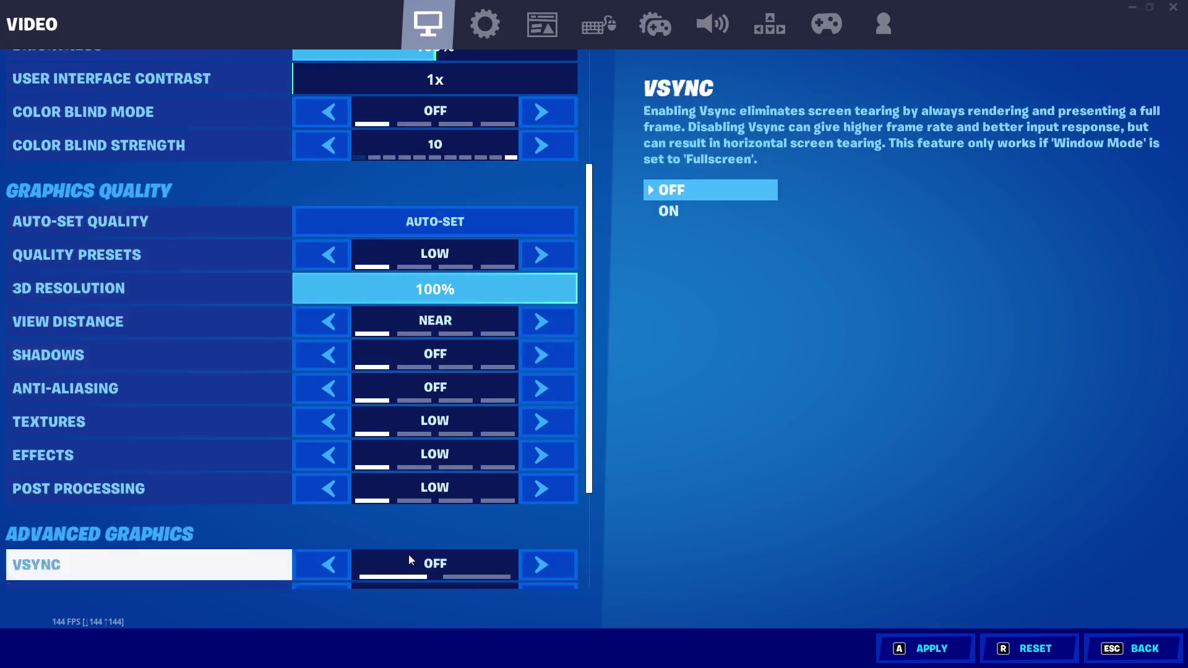
pyautogui.scroll(-3, 421, 507)
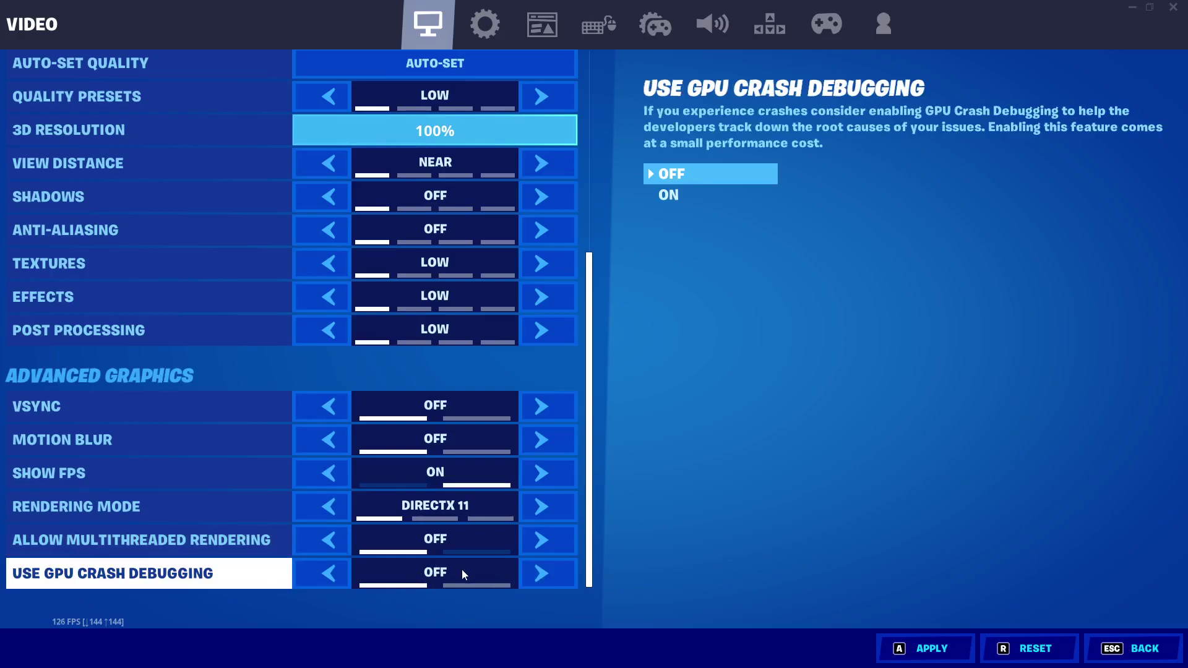
pyautogui.scroll(3, 589, 339)
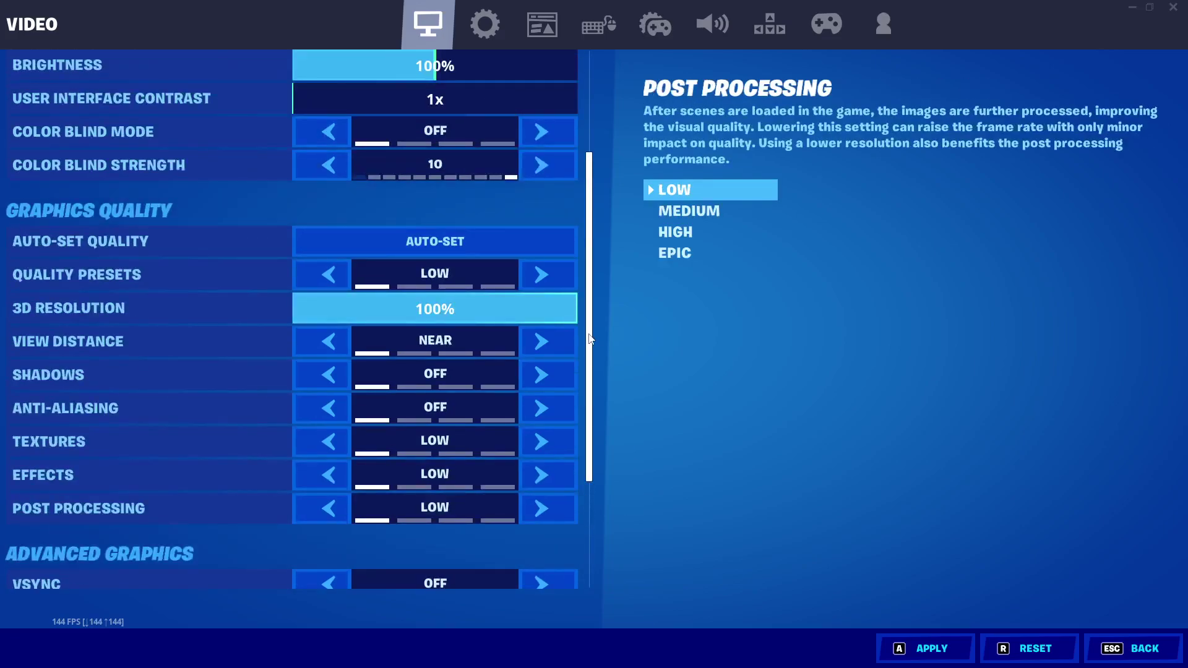
pyautogui.scroll(5, 591, 339)
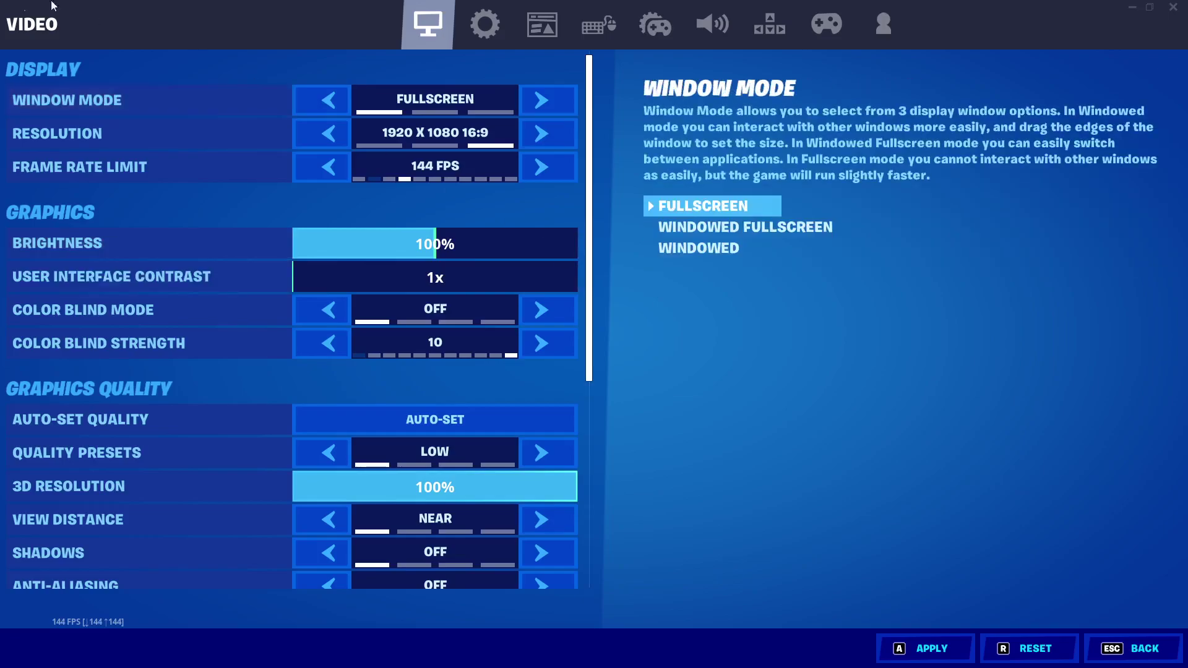
pyautogui.click(484, 28)
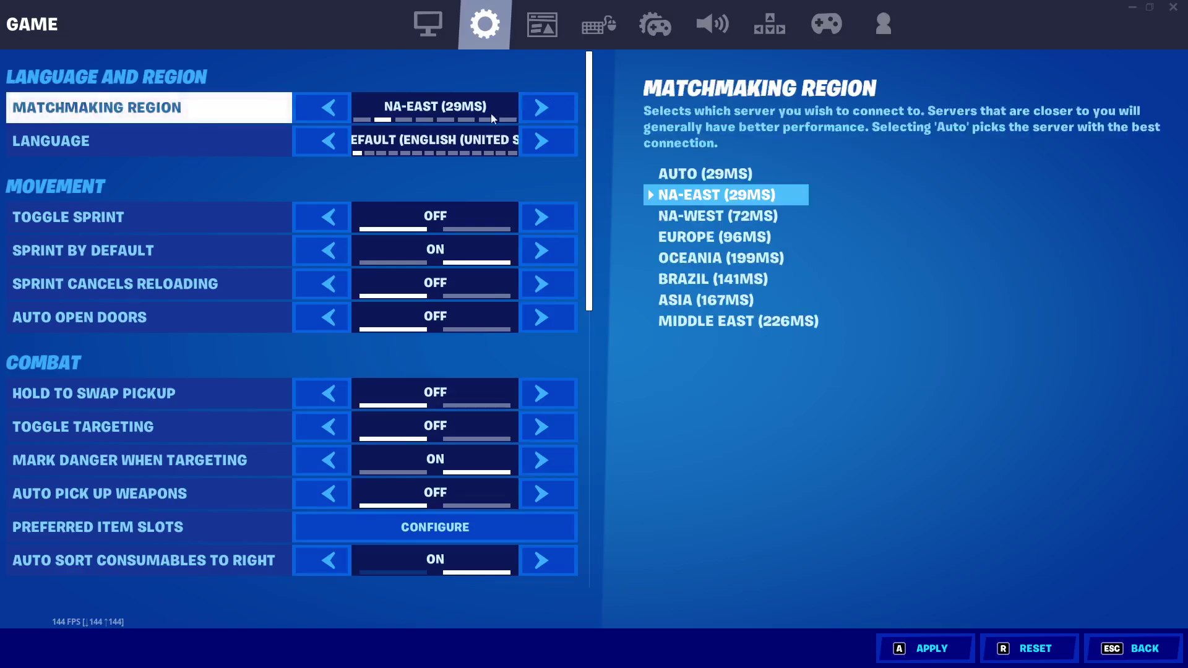
pyautogui.scroll(-3, 150, 285)
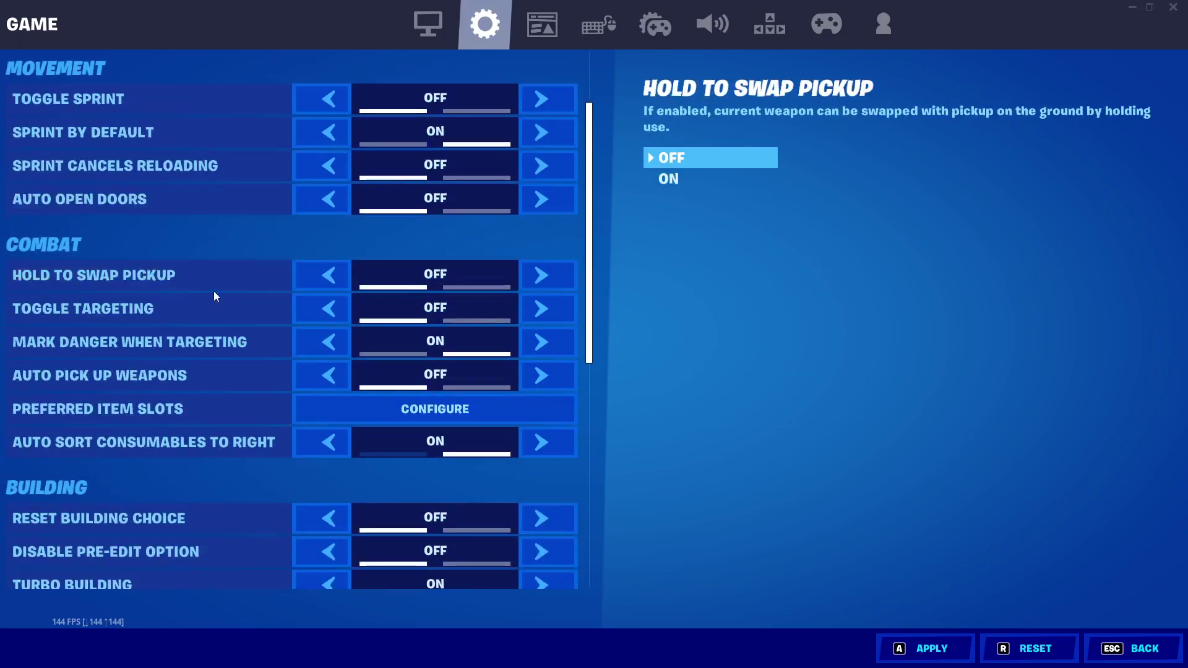
pyautogui.scroll(-13, 210, 238)
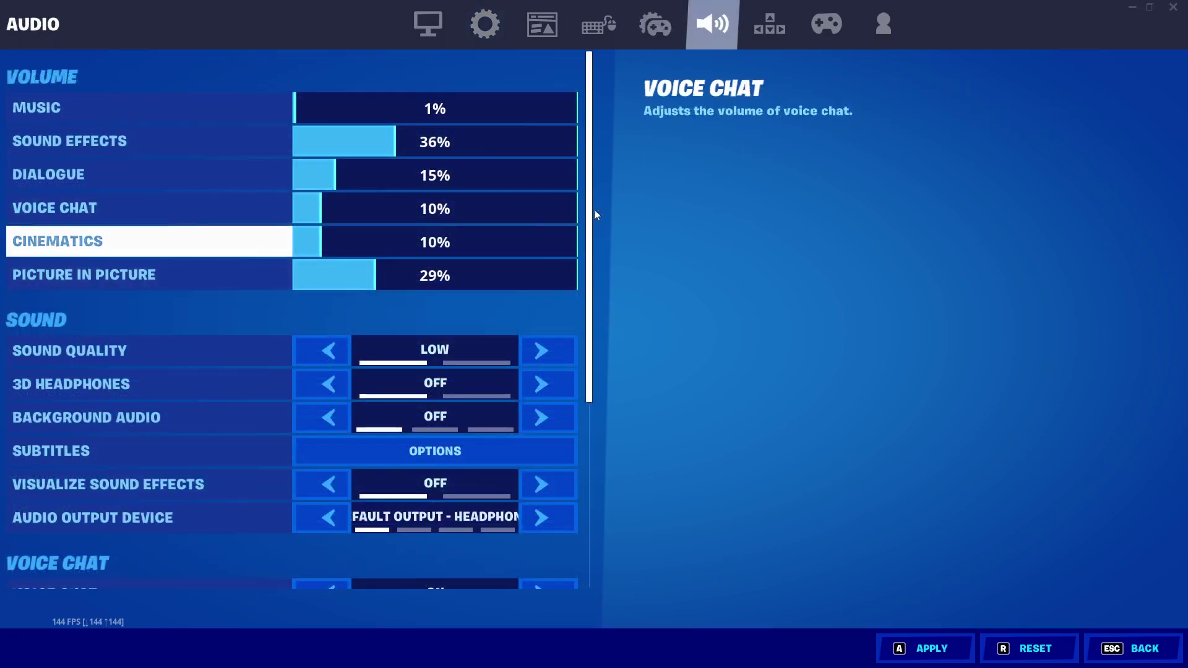
# Step: In the audio settings' subtitle options, set subtitles to Off and the text size to Extra Small, and leave the settings
pyautogui.moveTo(597, 137); pyautogui.dragTo(580, 258)
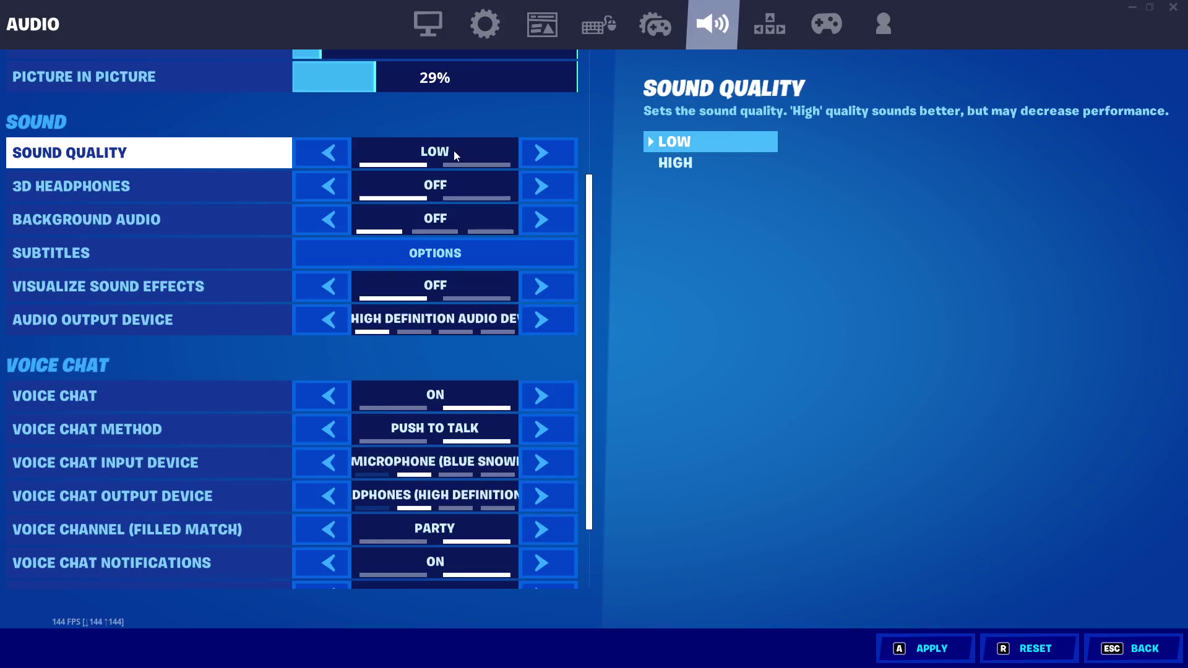
pyautogui.click(370, 258)
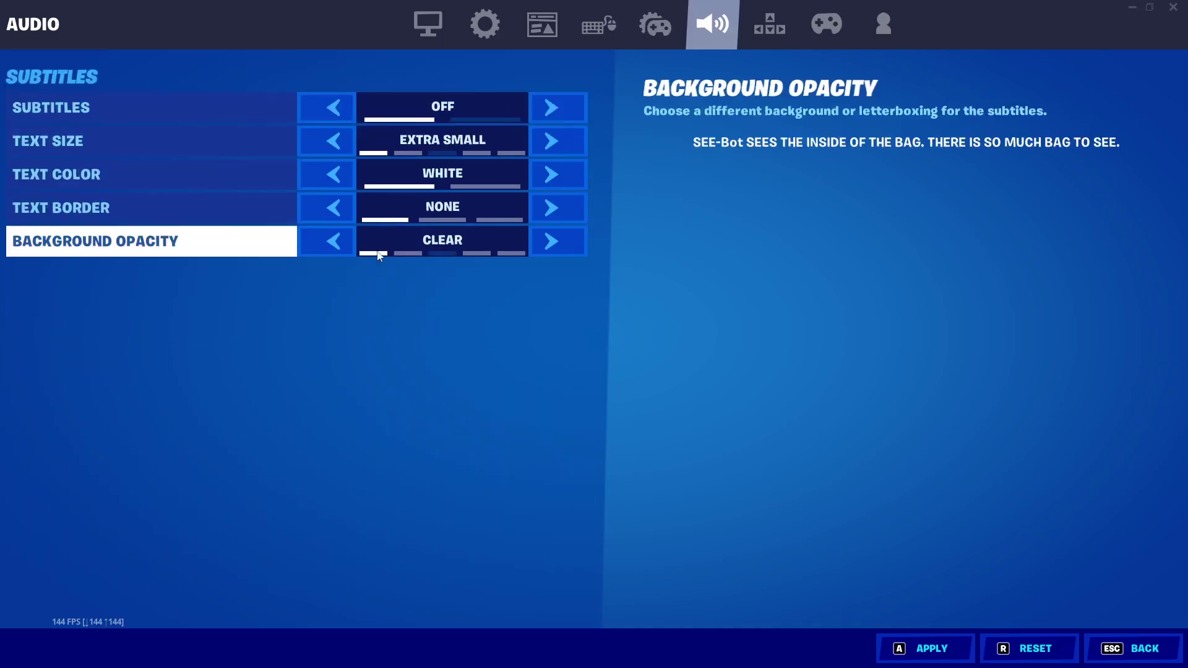
pyautogui.click(331, 109)
pyautogui.click(337, 109)
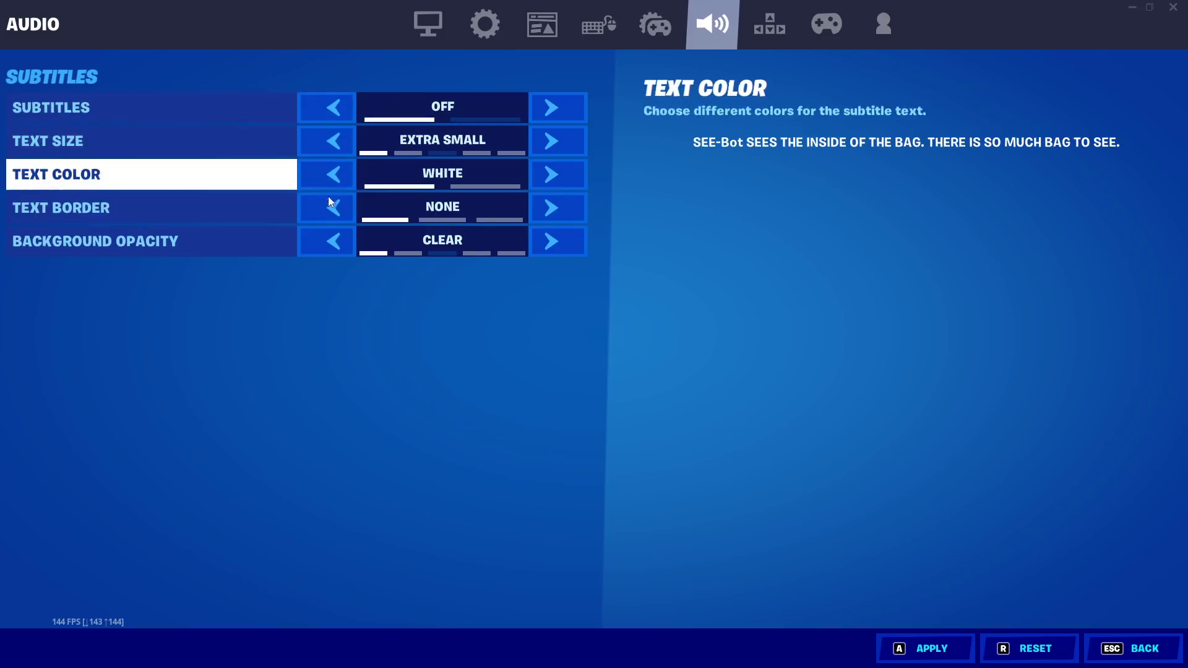
pyautogui.click(330, 109)
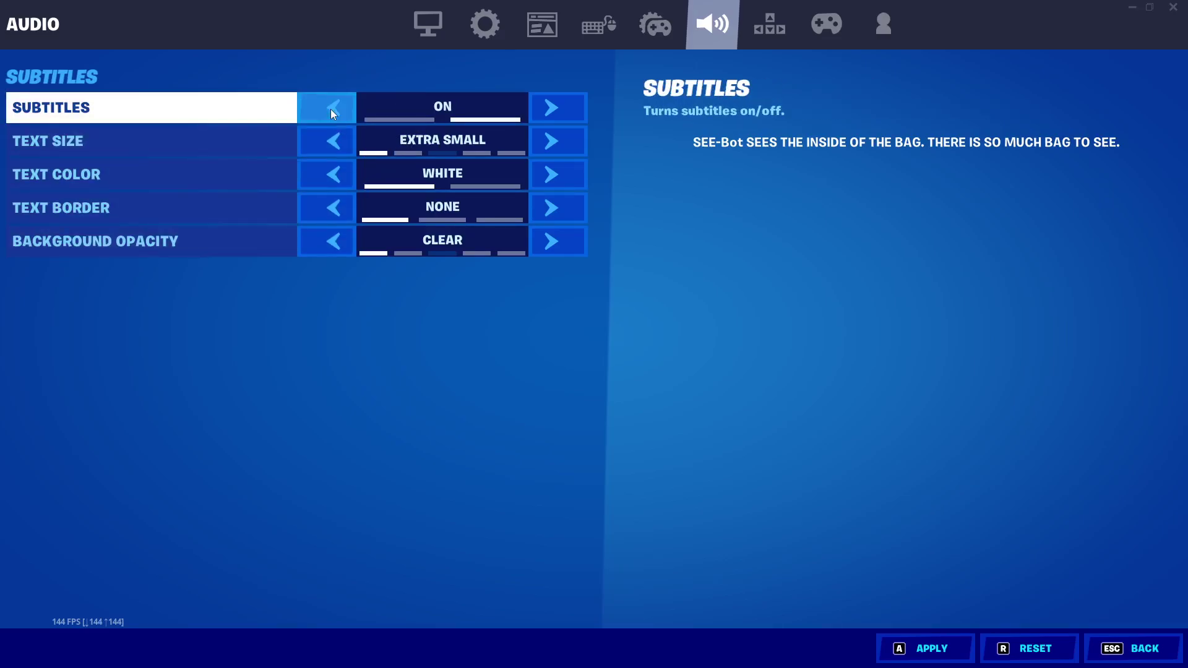
pyautogui.click(330, 109)
pyautogui.click(329, 142)
pyautogui.click(329, 143)
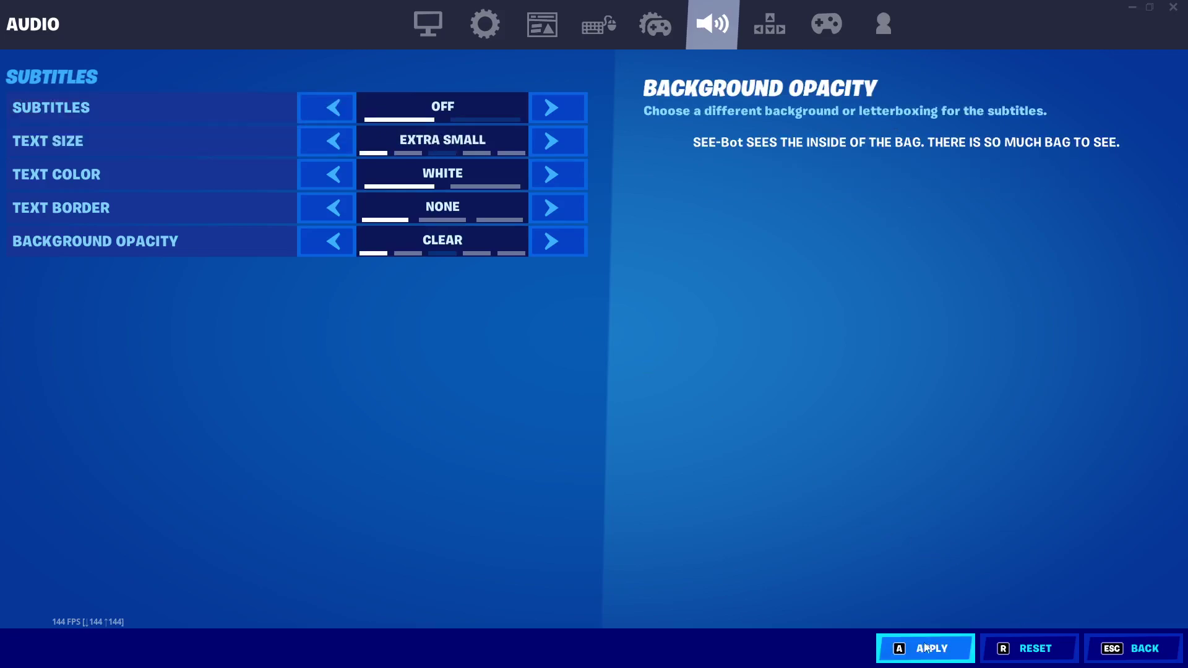
pyautogui.click(1111, 649)
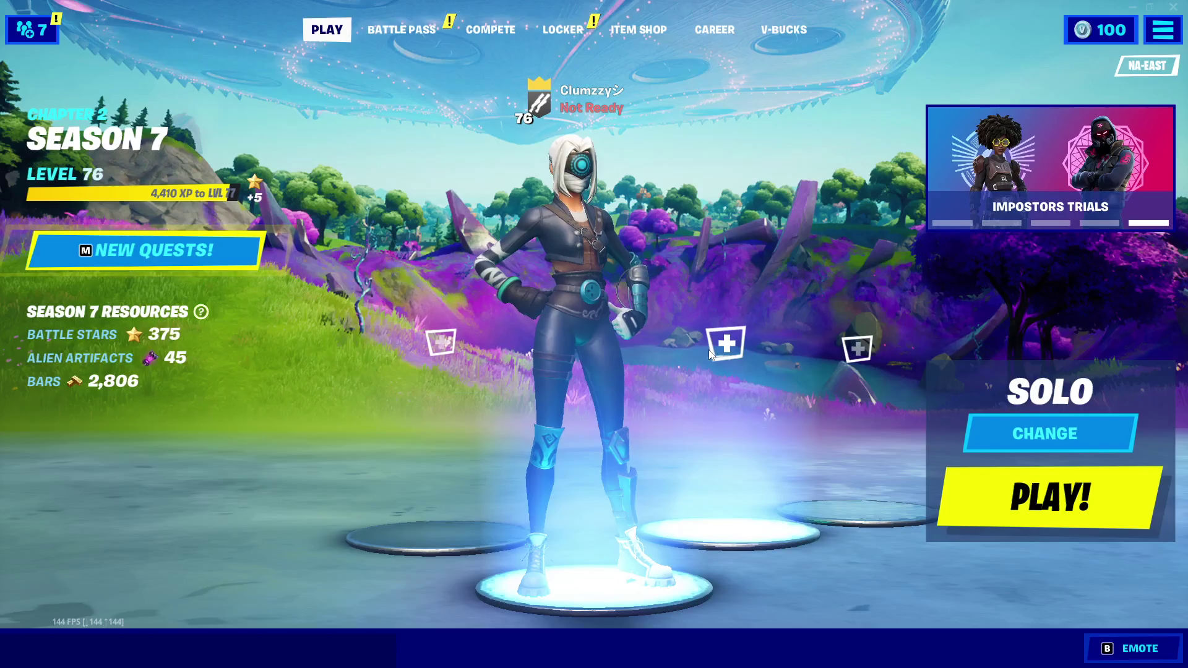
# Step: Switch to the Windows desktop, search for %temp% and open the matching folder
pyautogui.press('super+d')
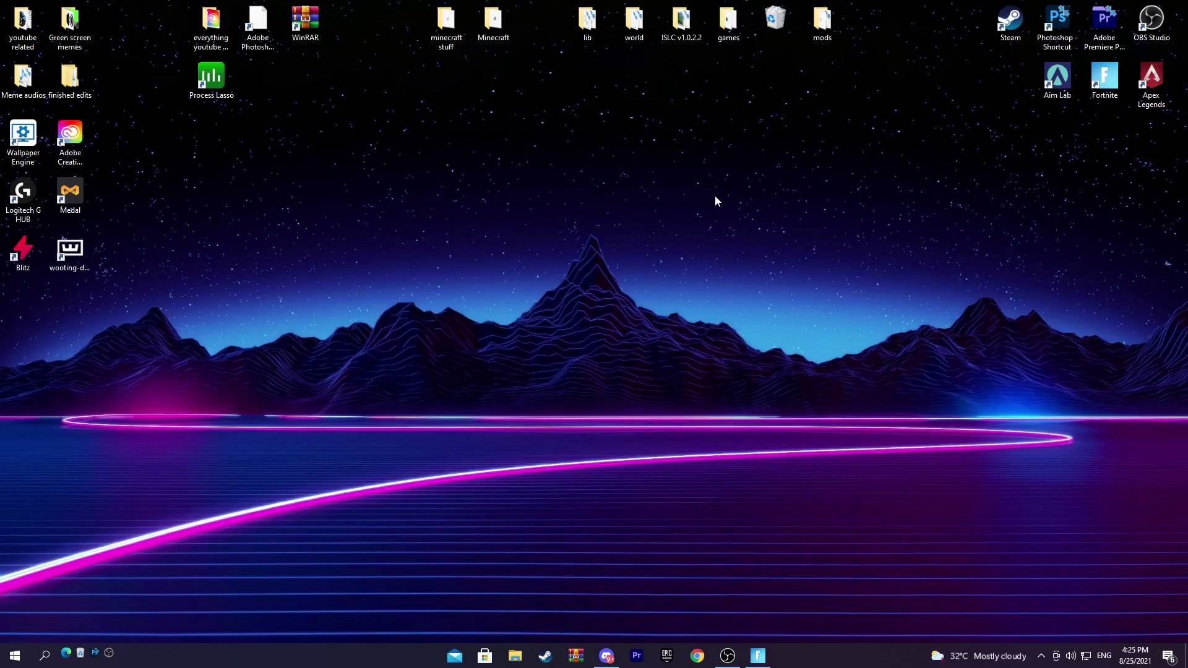
pyautogui.click(45, 660)
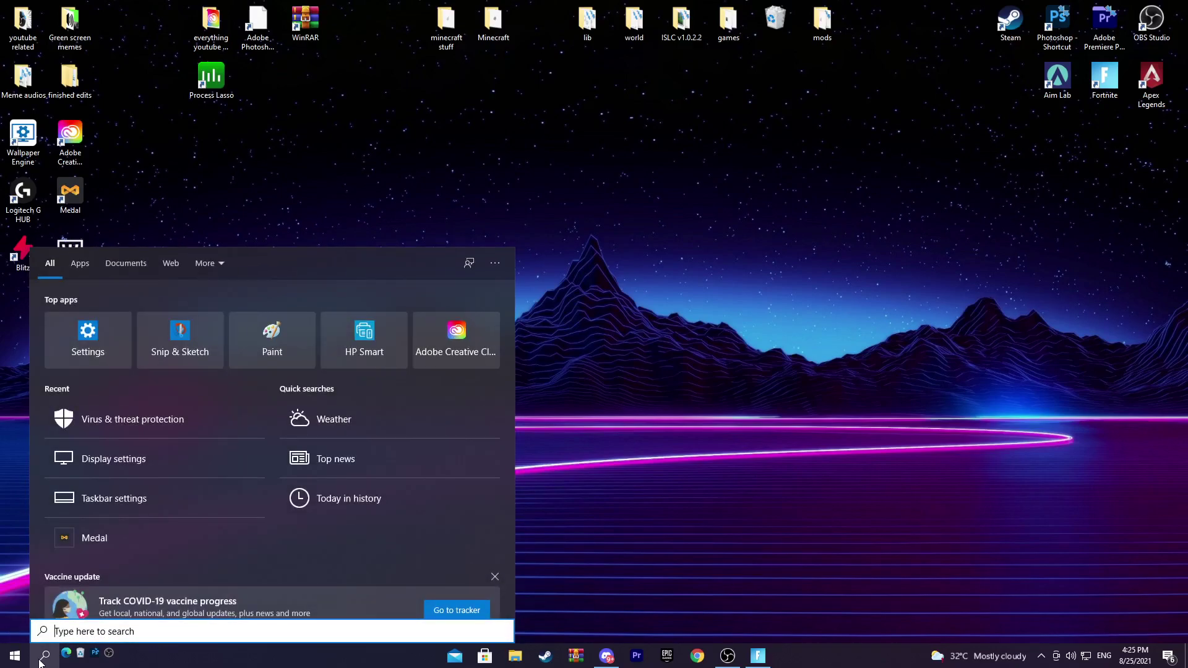
pyautogui.write('%temp')
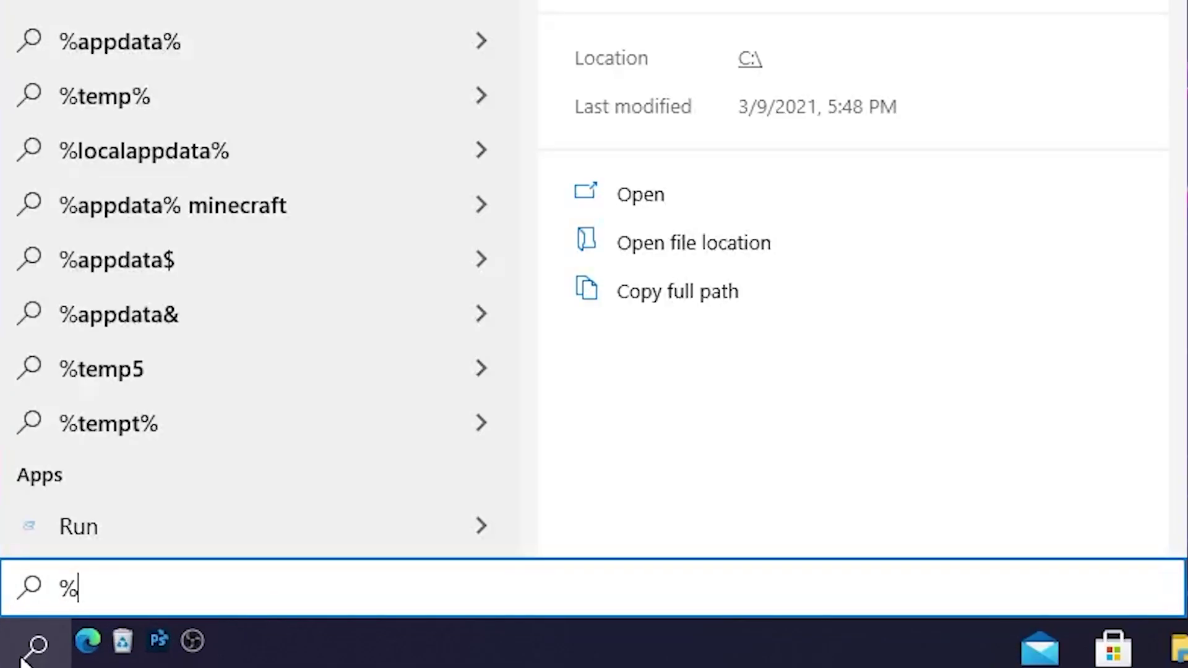
pyautogui.write('%')
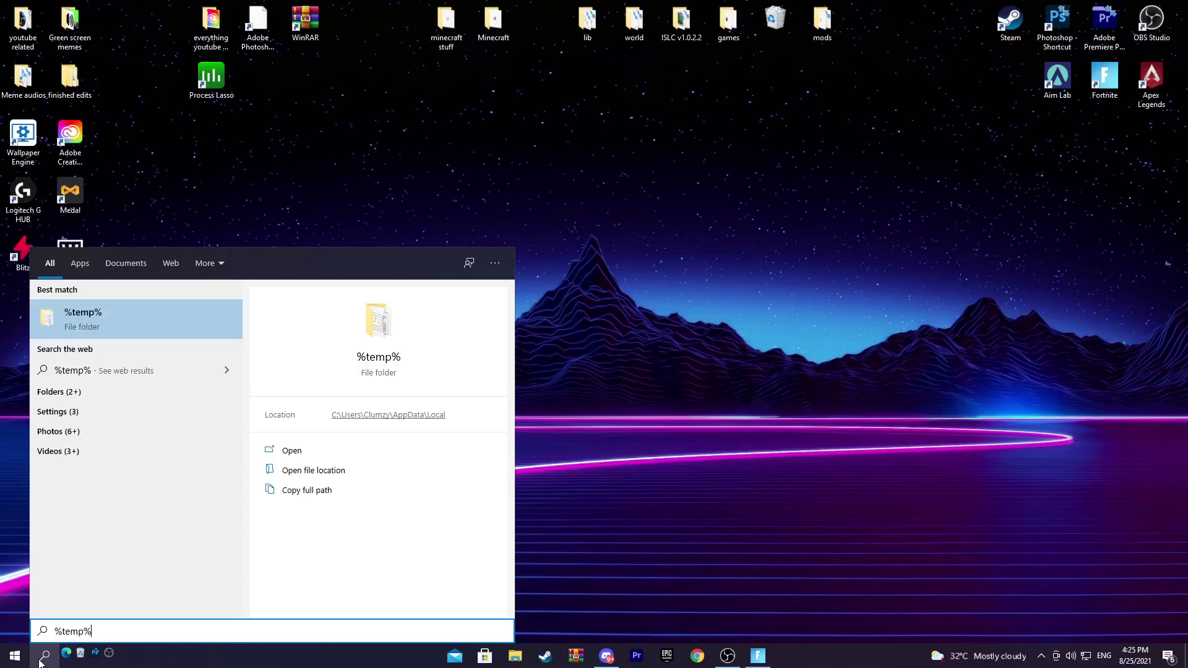
pyautogui.press('Return')
# Step: Delete all items in the Temp folder, skipping all those in use or needing administrator permission, and close the folder
pyautogui.scroll(-9, 617, 303)
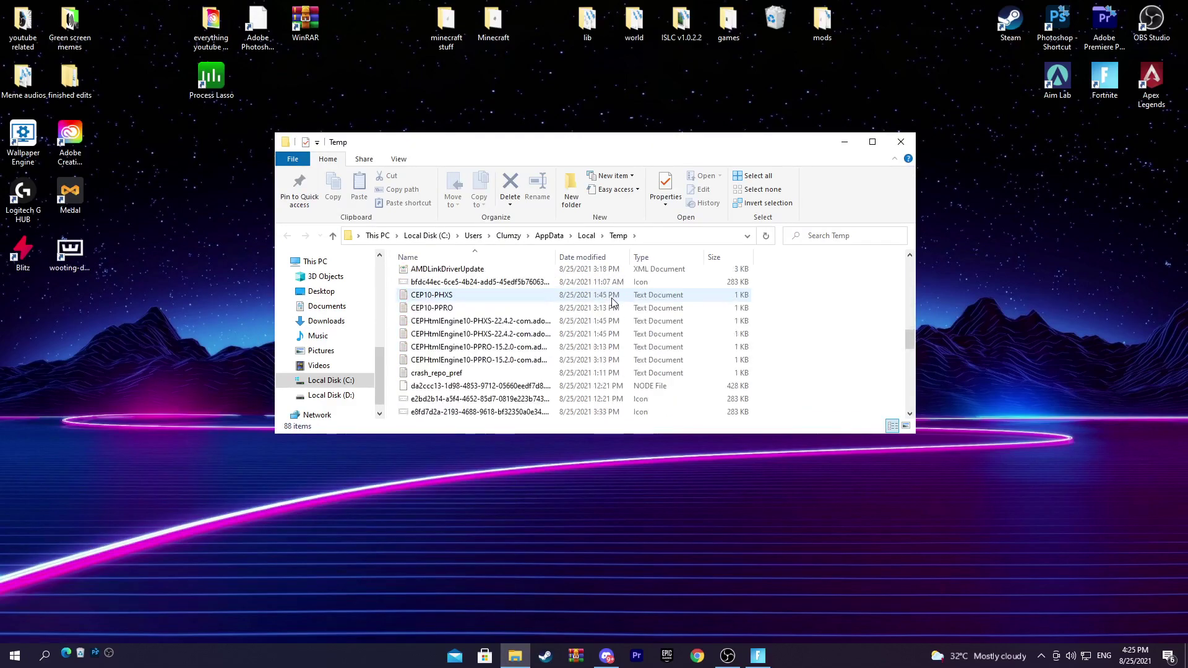
pyautogui.scroll(6, 680, 328)
pyautogui.scroll(5, 684, 334)
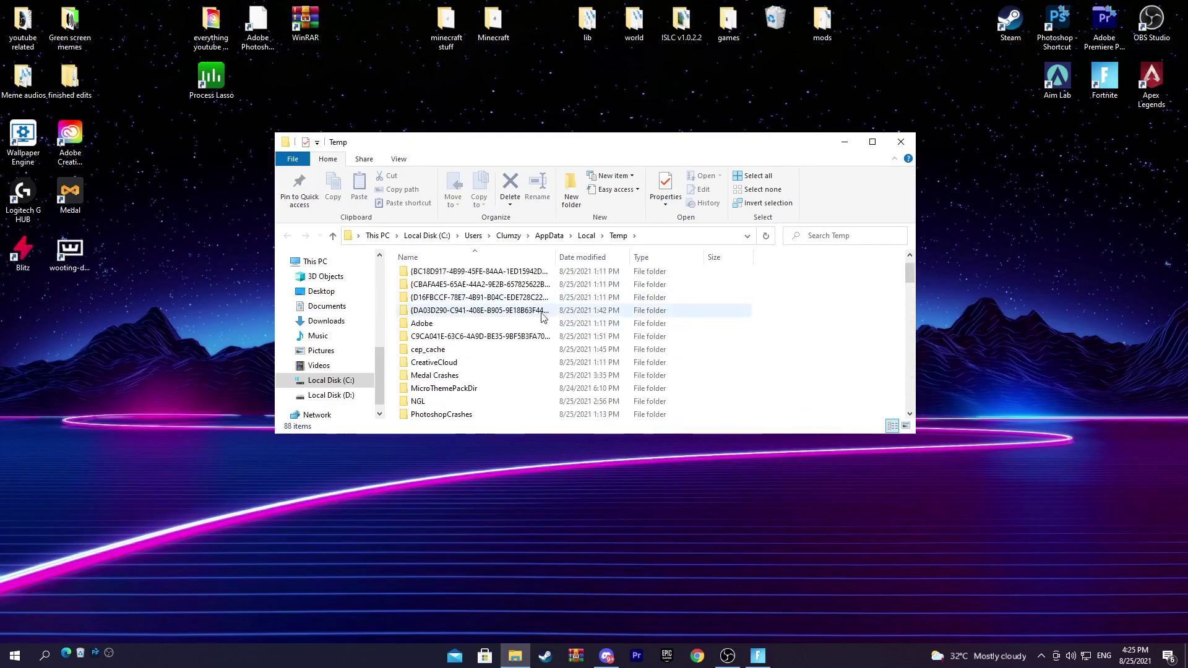
pyautogui.moveTo(395, 275); pyautogui.dragTo(676, 602)
pyautogui.rightClick(590, 357)
pyautogui.click(626, 534)
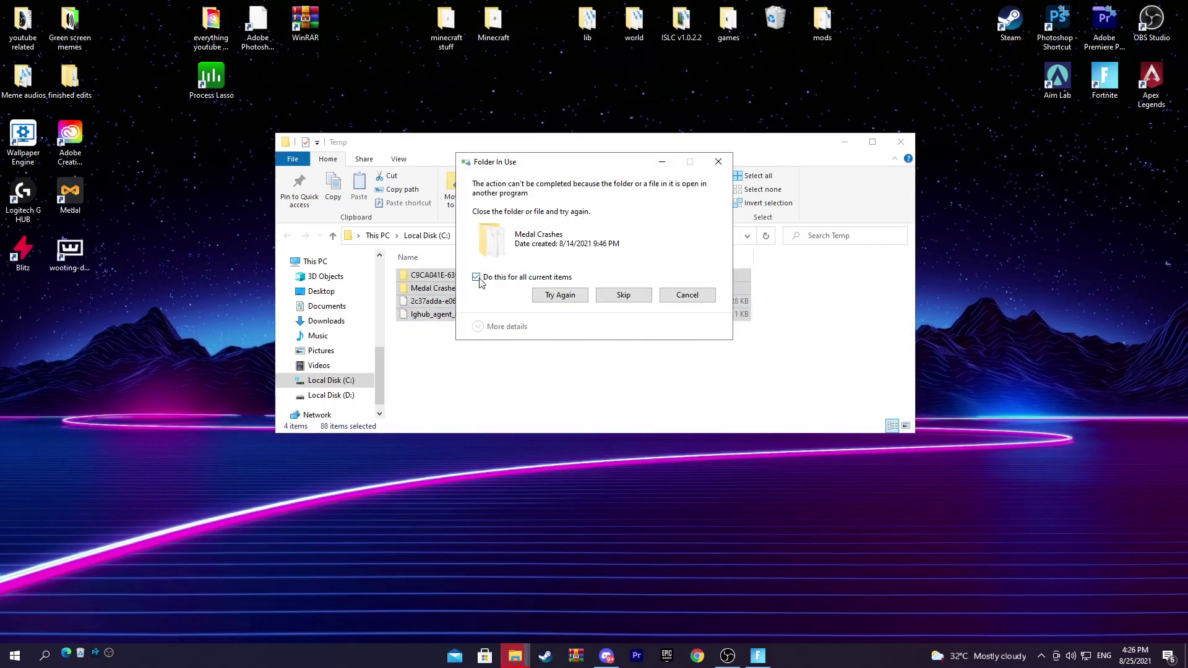
pyautogui.click(623, 295)
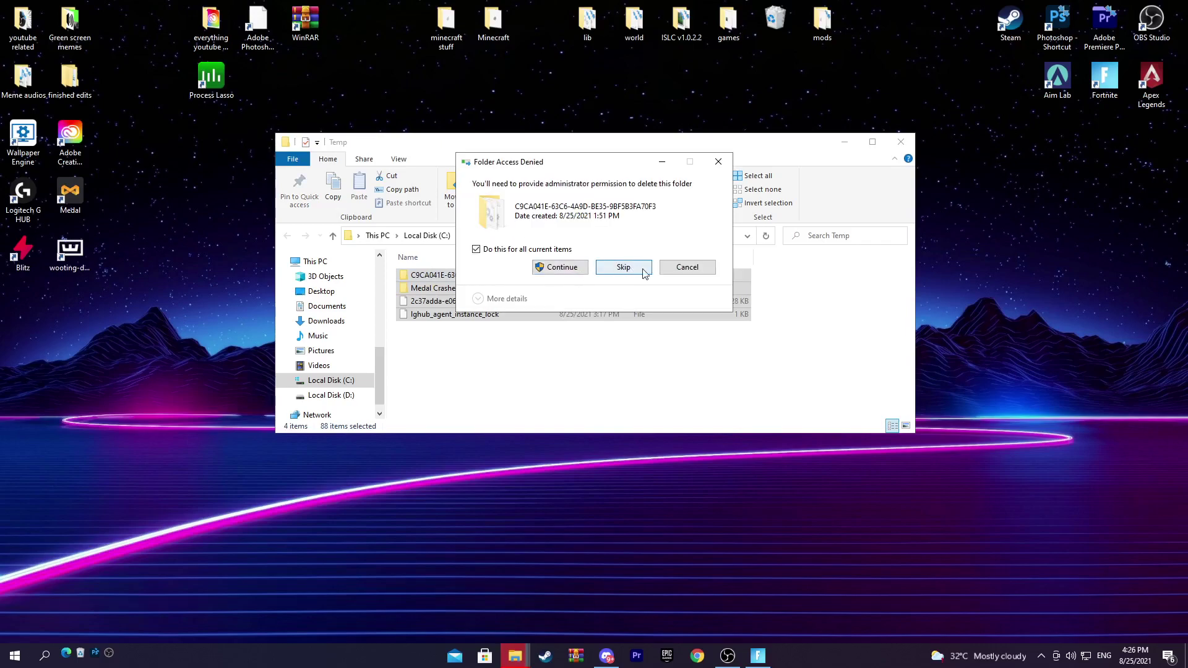
pyautogui.click(622, 269)
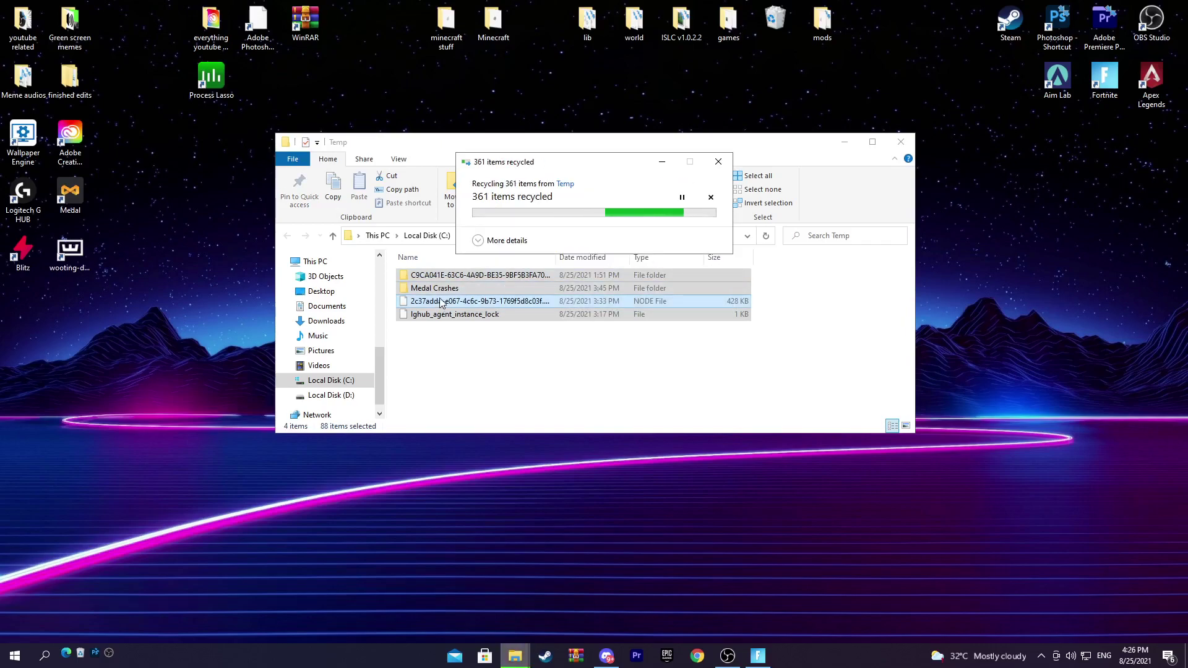
pyautogui.click(566, 381)
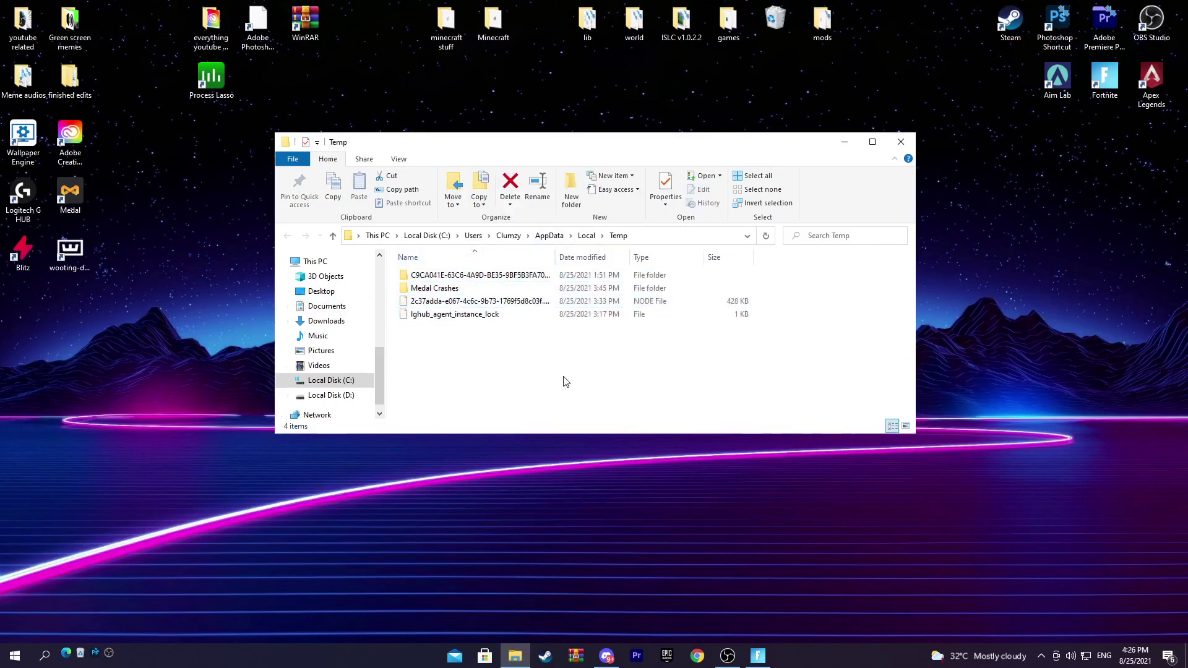
pyautogui.click(901, 151)
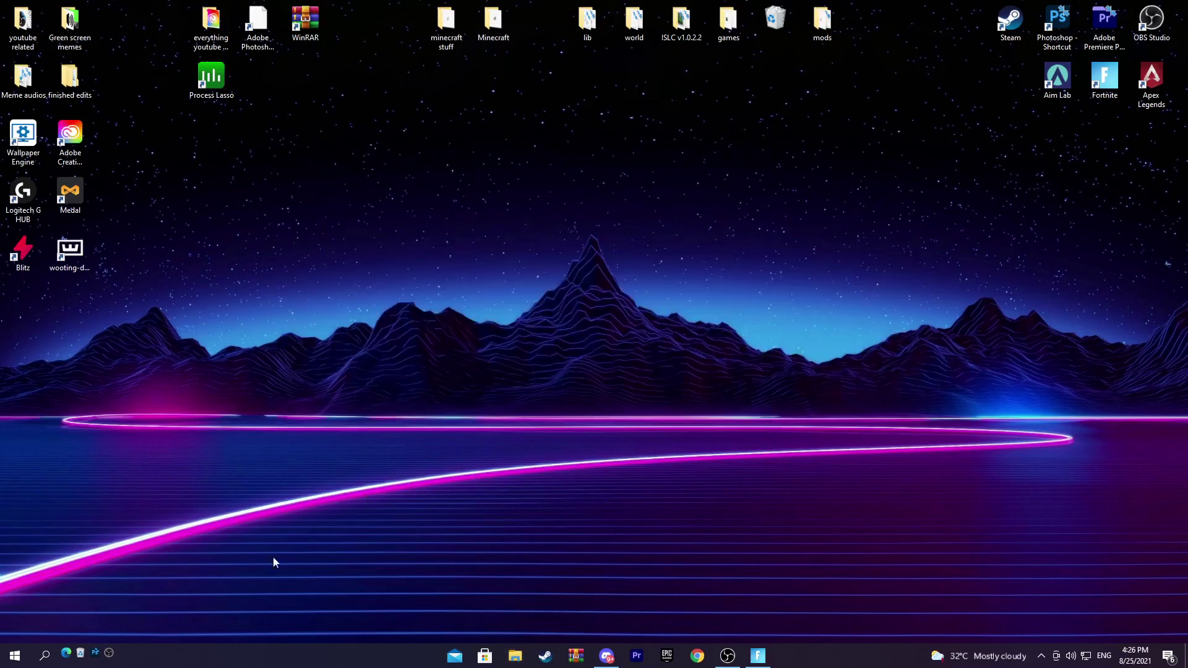
# Step: Search Windows for the graphics settings and open the Graphics settings page
pyautogui.click(56, 649)
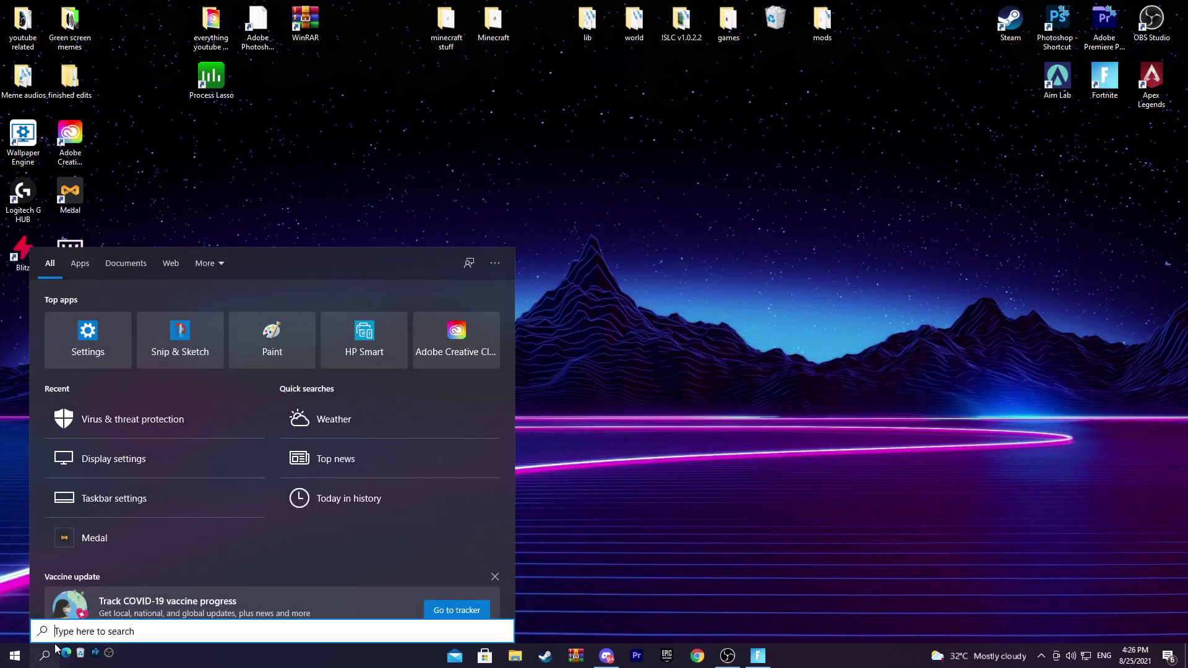
pyautogui.write('grpahics')
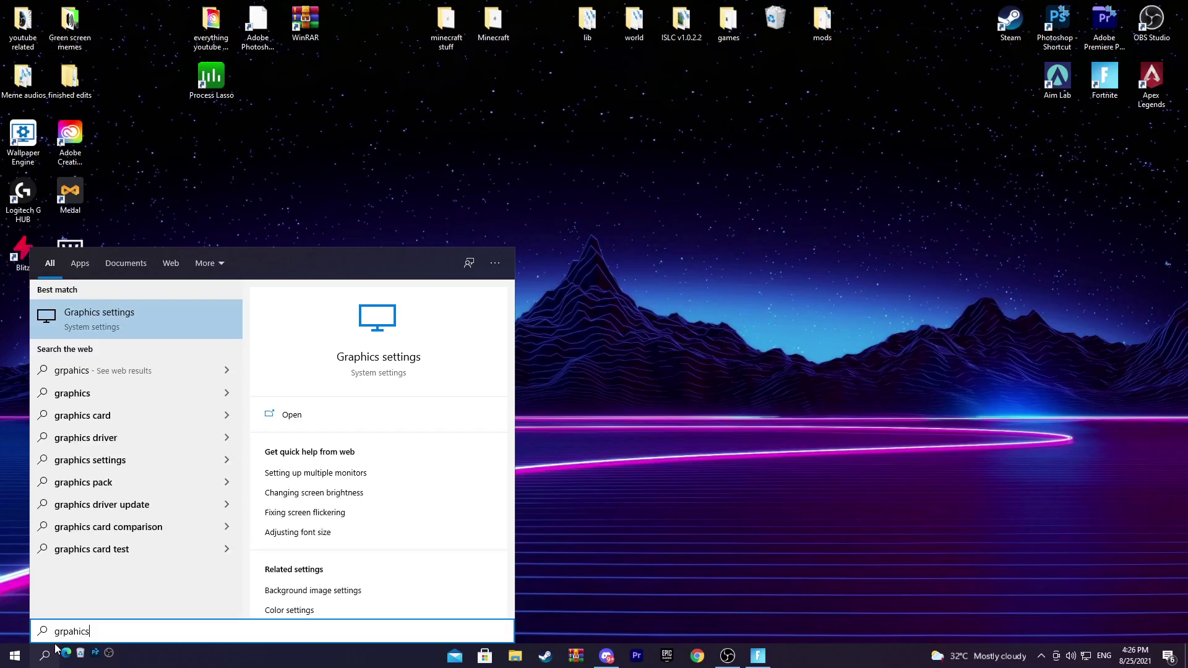
pyautogui.press('Return')
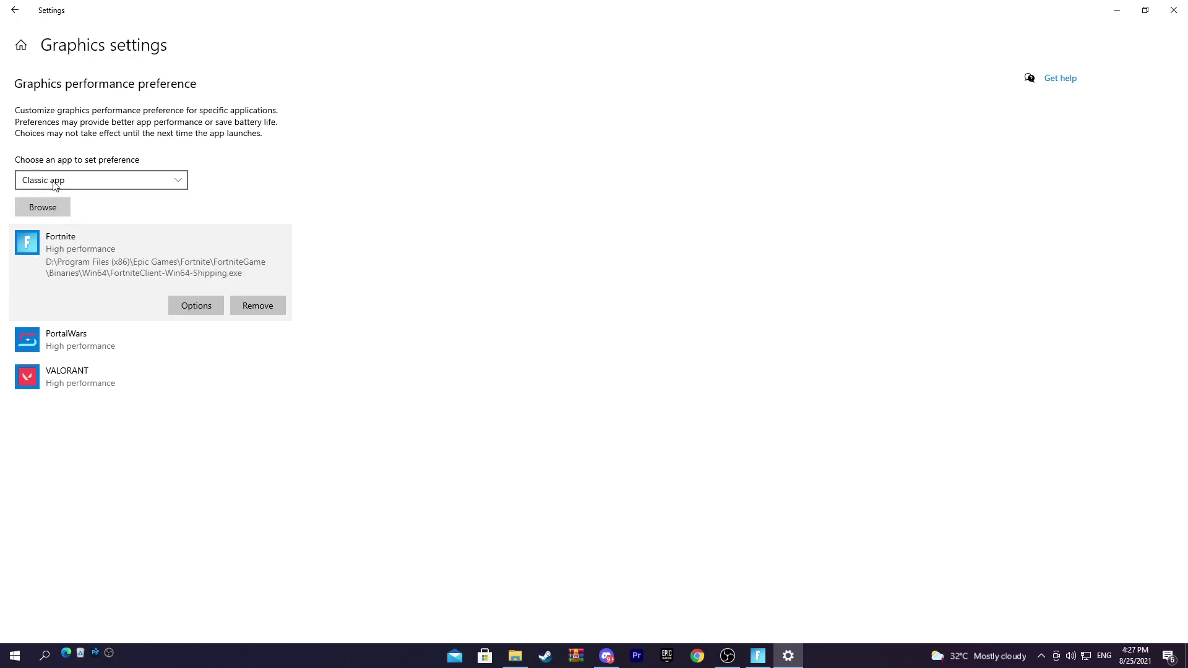
# Step: Try to add FortniteClient-Win64-Shipping as a classic app from Program Files (x86)\Epic Games\Fortnite\FortniteGame\Binaries\Win64 on Local Disk (D:)
pyautogui.click(50, 211)
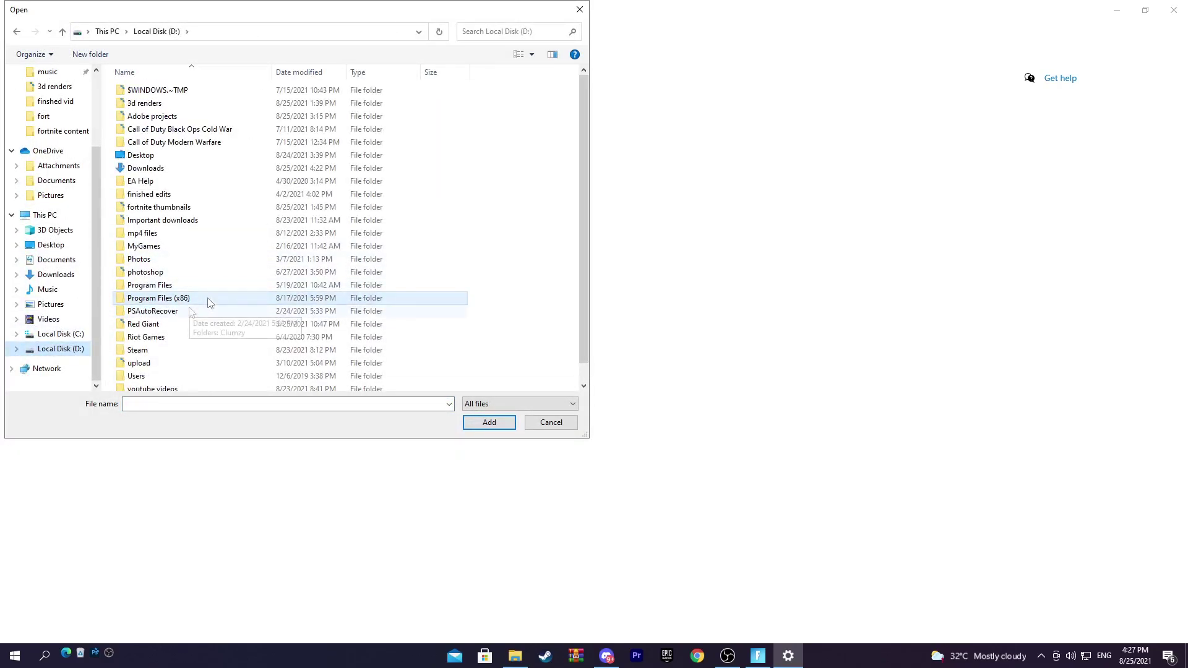
pyautogui.doubleClick(209, 299)
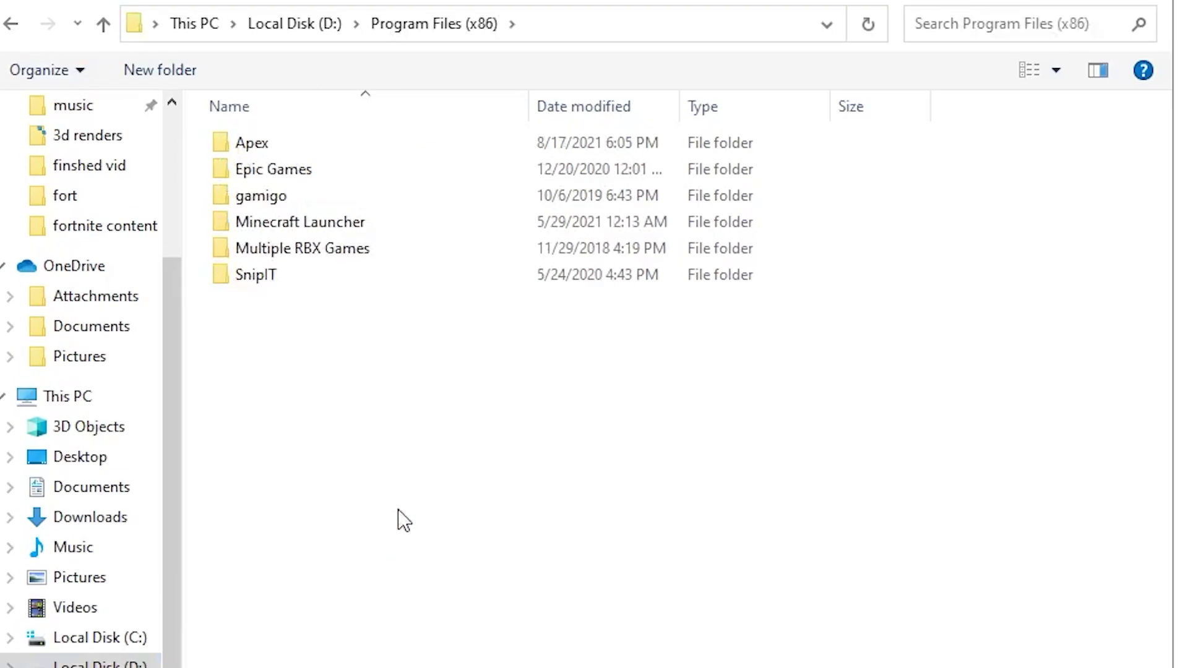
pyautogui.doubleClick(321, 175)
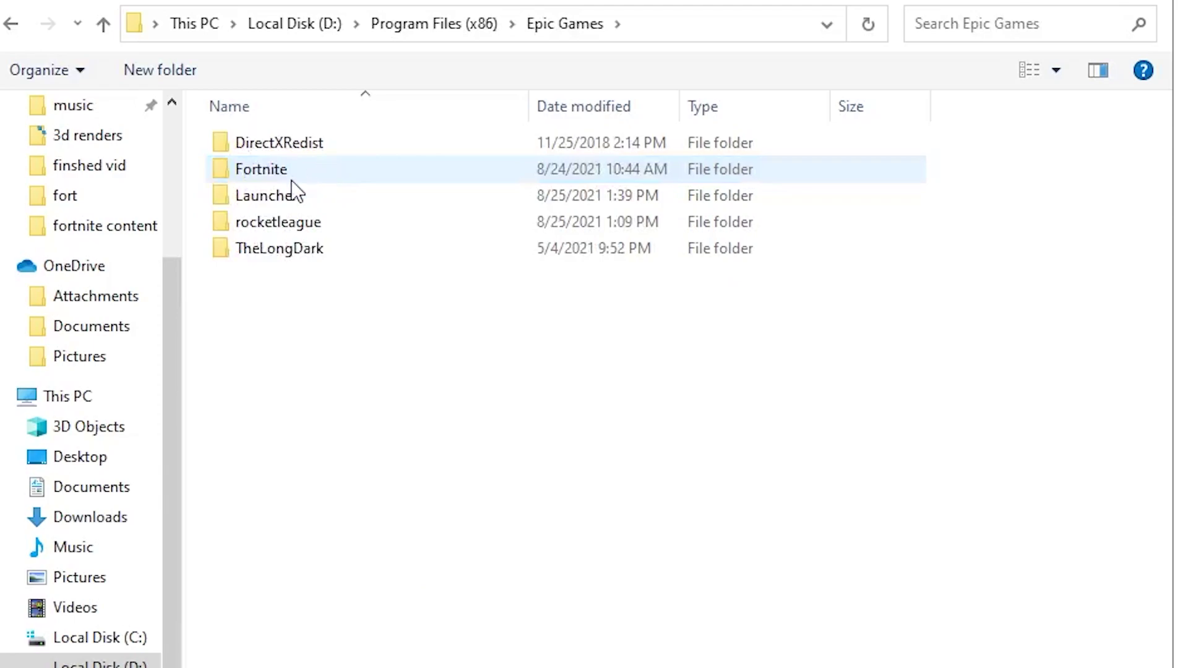
pyautogui.click(306, 174)
pyautogui.doubleClick(306, 173)
pyautogui.doubleClick(307, 195)
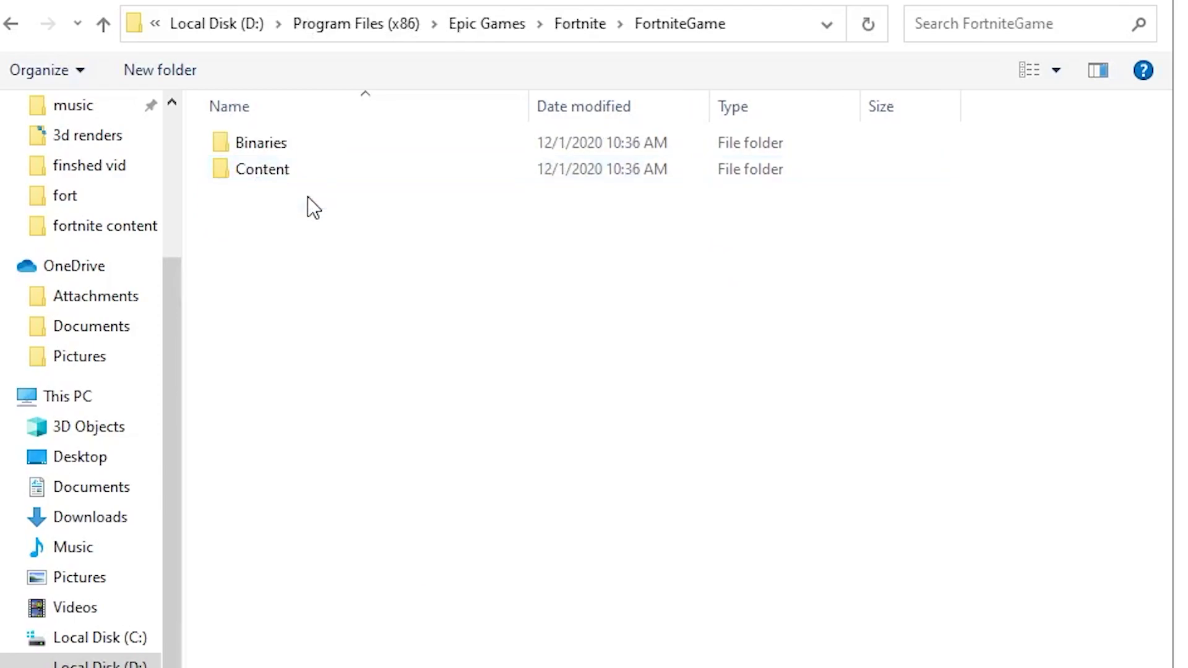
pyautogui.doubleClick(295, 141)
pyautogui.doubleClick(286, 169)
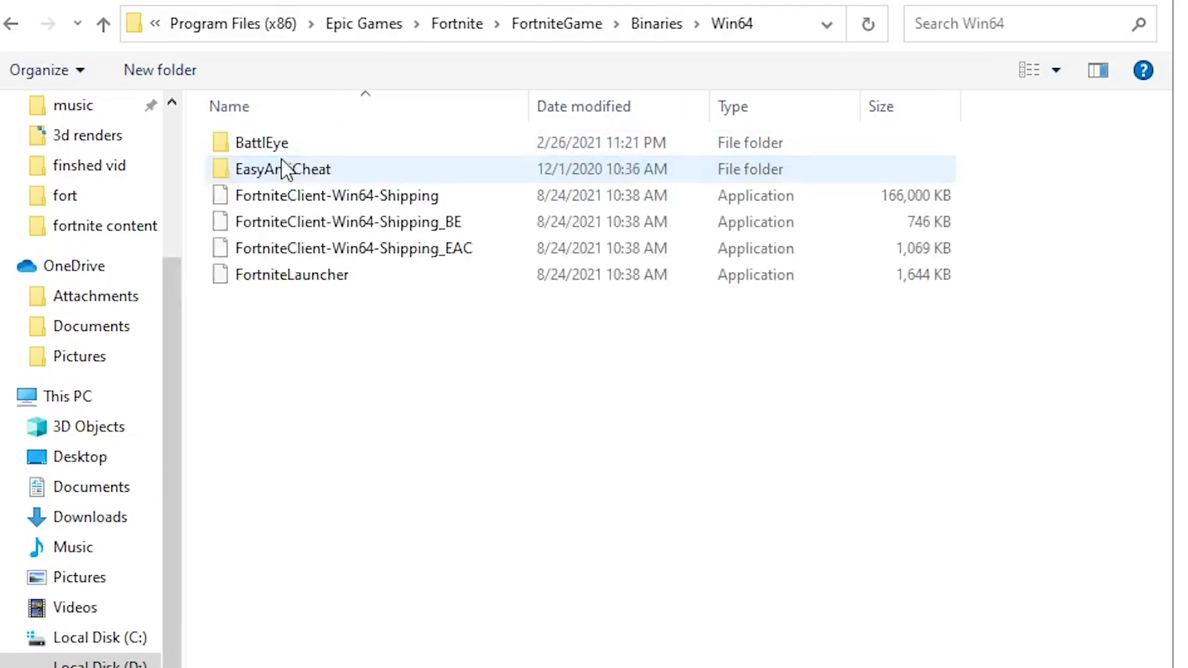
pyautogui.click(496, 194)
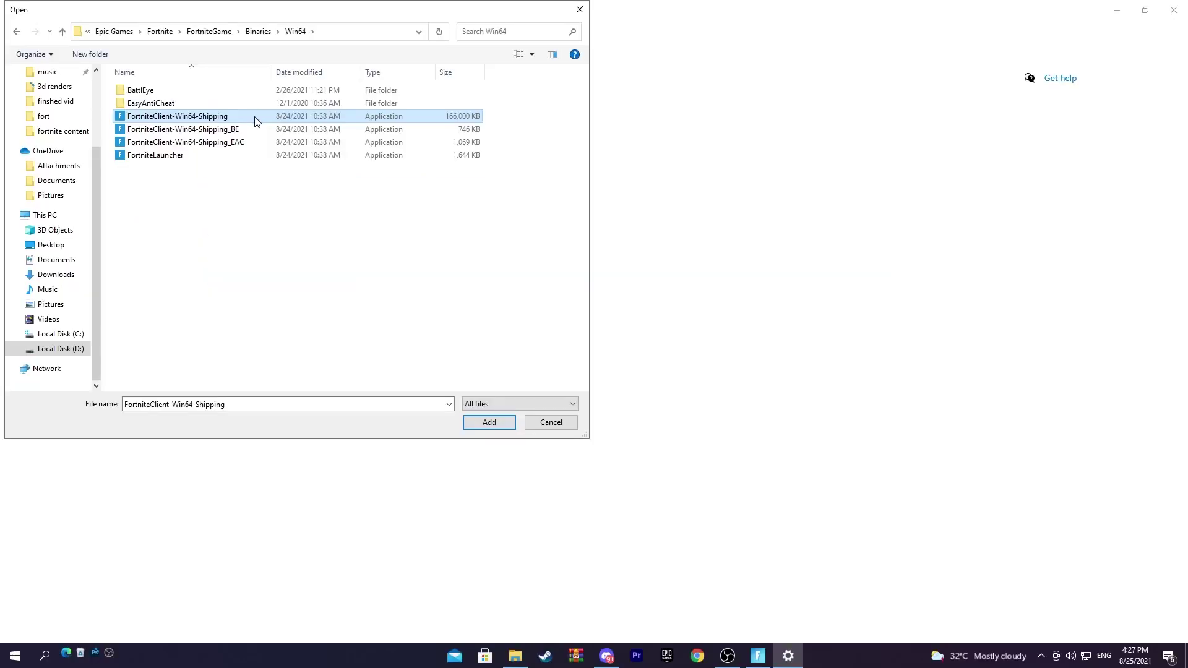
pyautogui.click(492, 426)
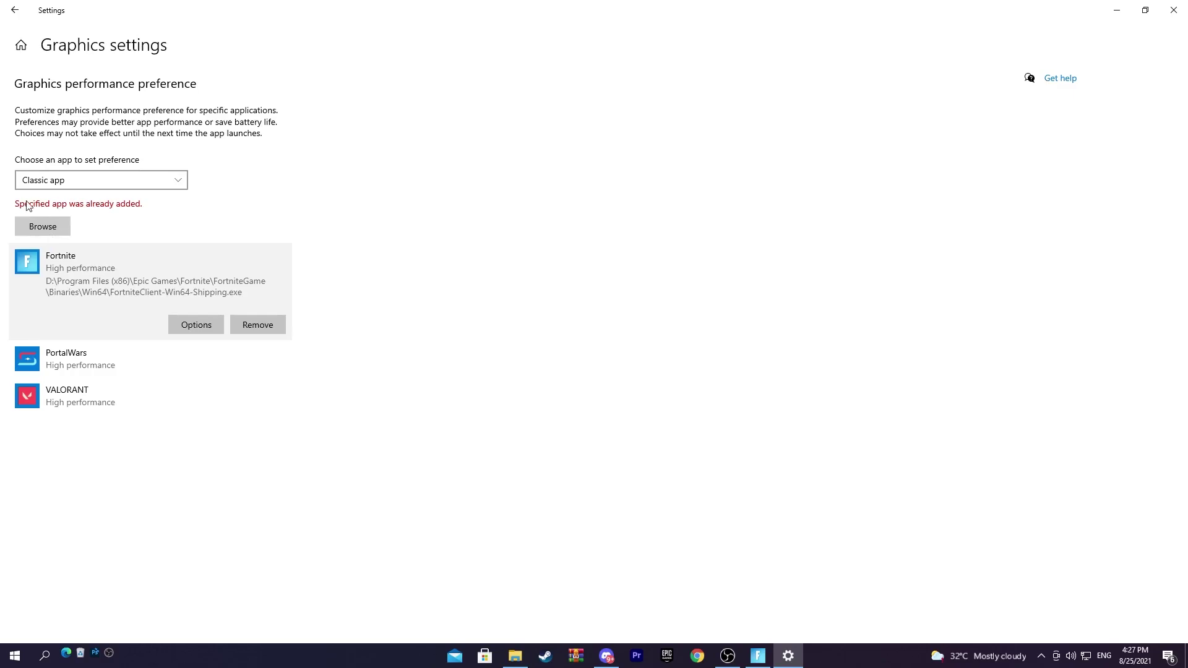
# Step: Remove the existing Fortnite entry from the graphics preference list and add FortniteClient-Win64-Shipping again from the Win64 folder
pyautogui.click(257, 330)
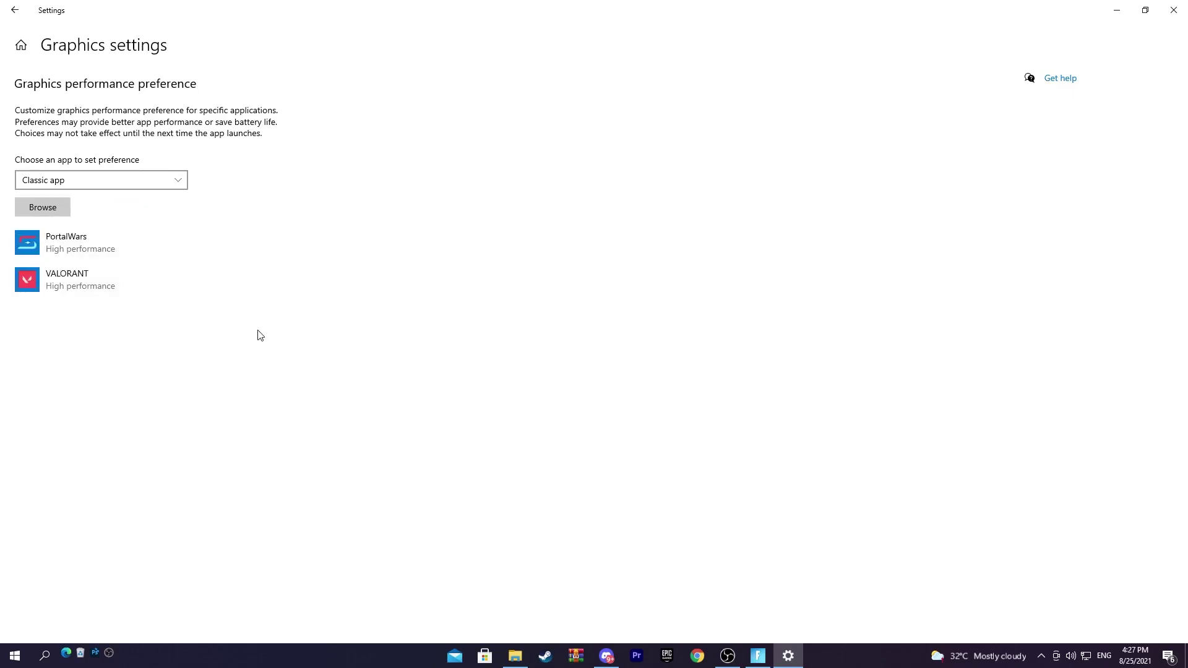
pyautogui.click(54, 223)
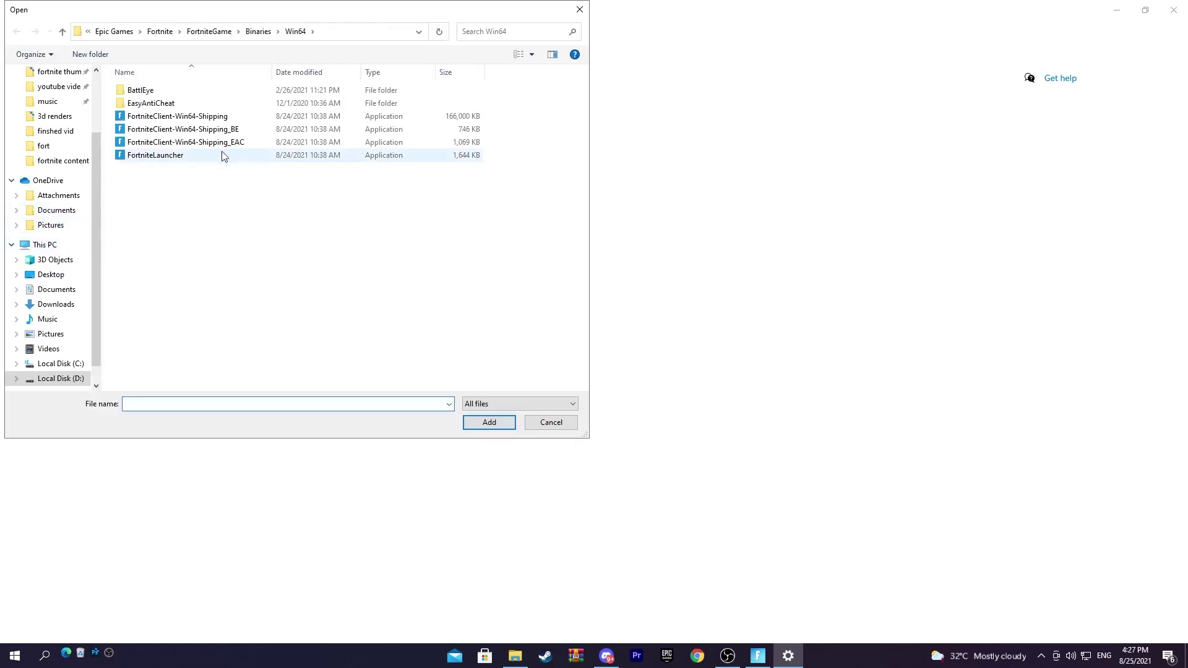
pyautogui.click(185, 129)
pyautogui.click(179, 117)
pyautogui.click(489, 423)
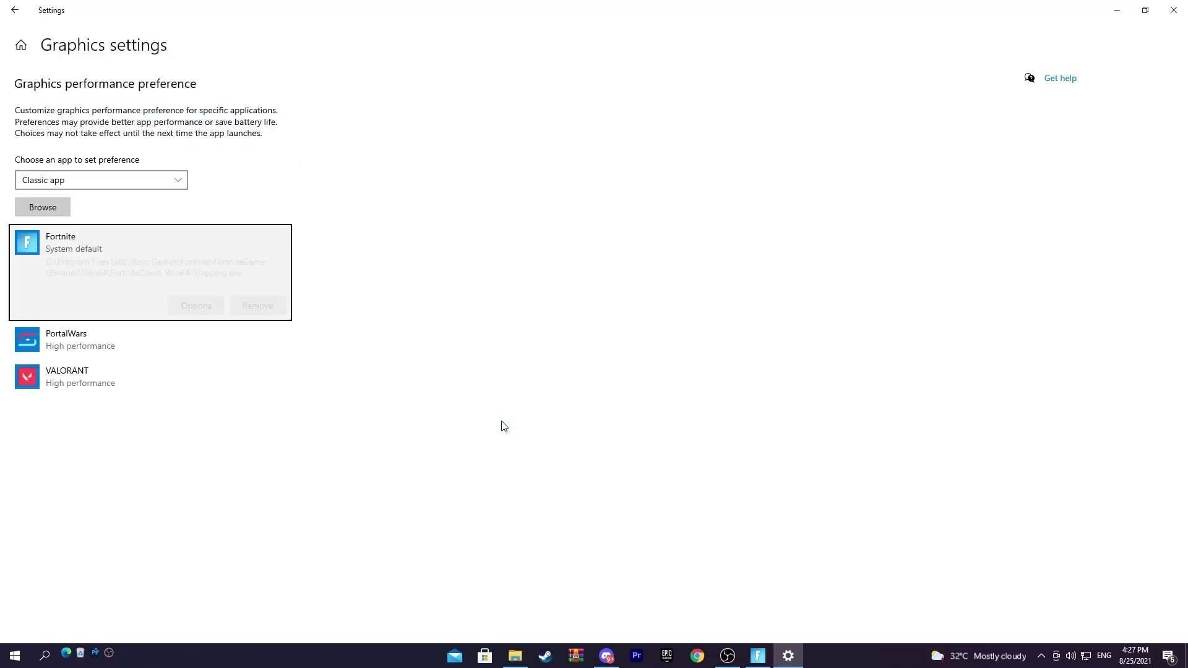
# Step: Set Fortnite's graphics preference to High performance, save it, and close the Settings and Win64 folder windows
pyautogui.click(192, 306)
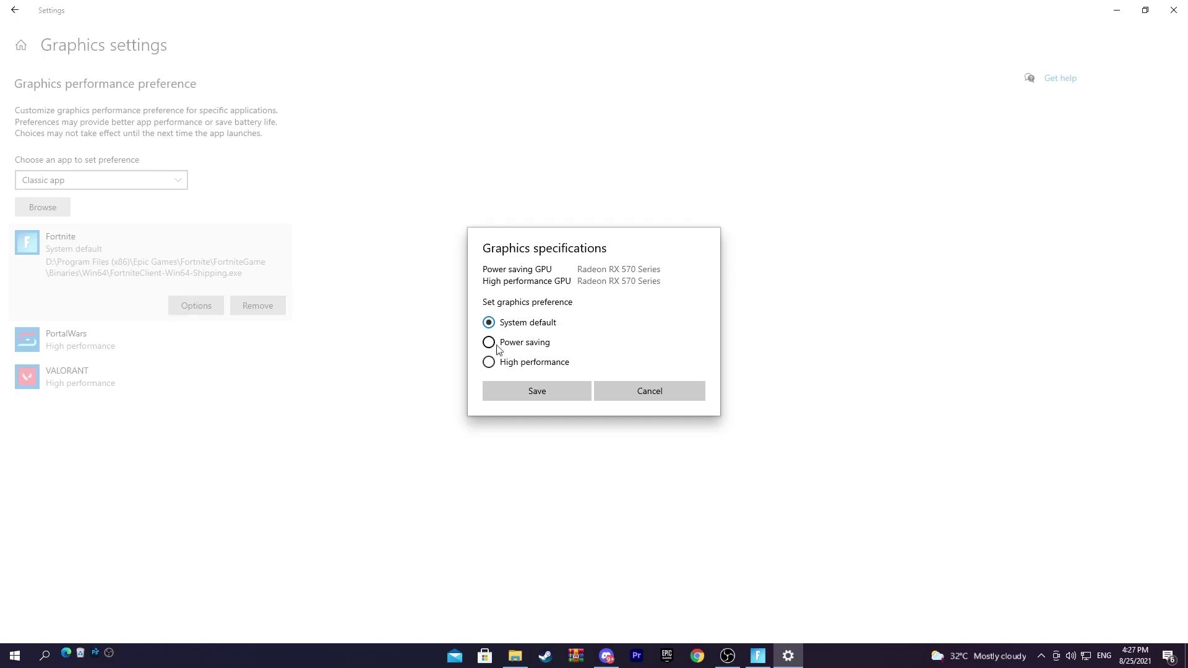
pyautogui.click(490, 363)
pyautogui.click(552, 390)
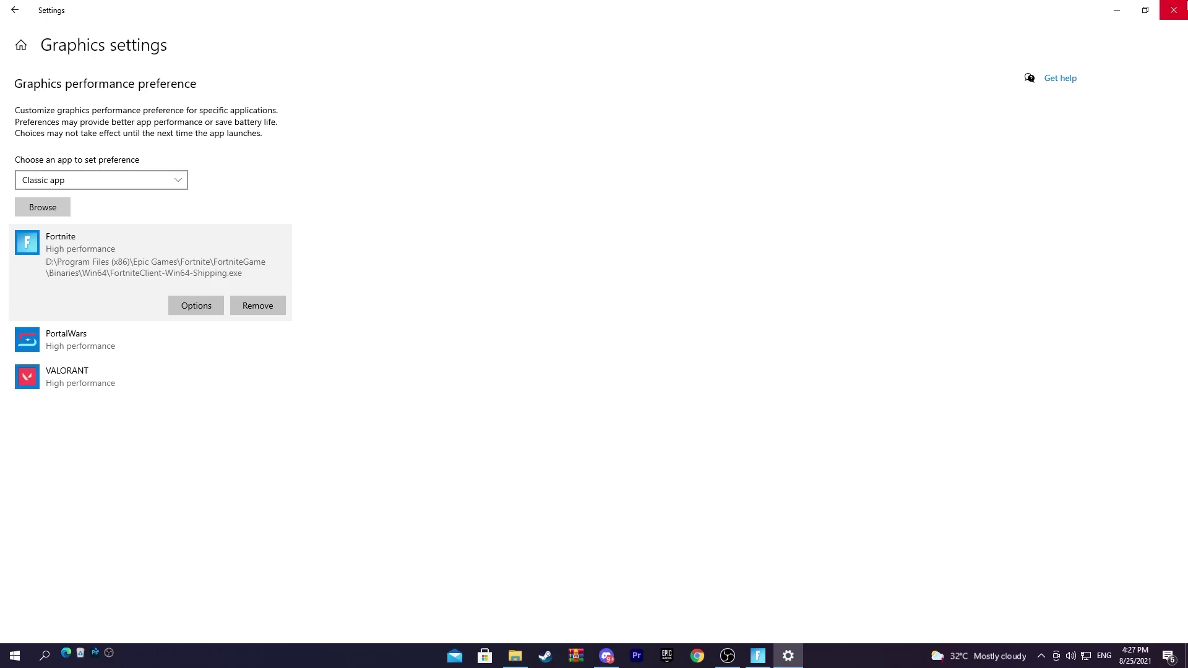
pyautogui.click(1174, 10)
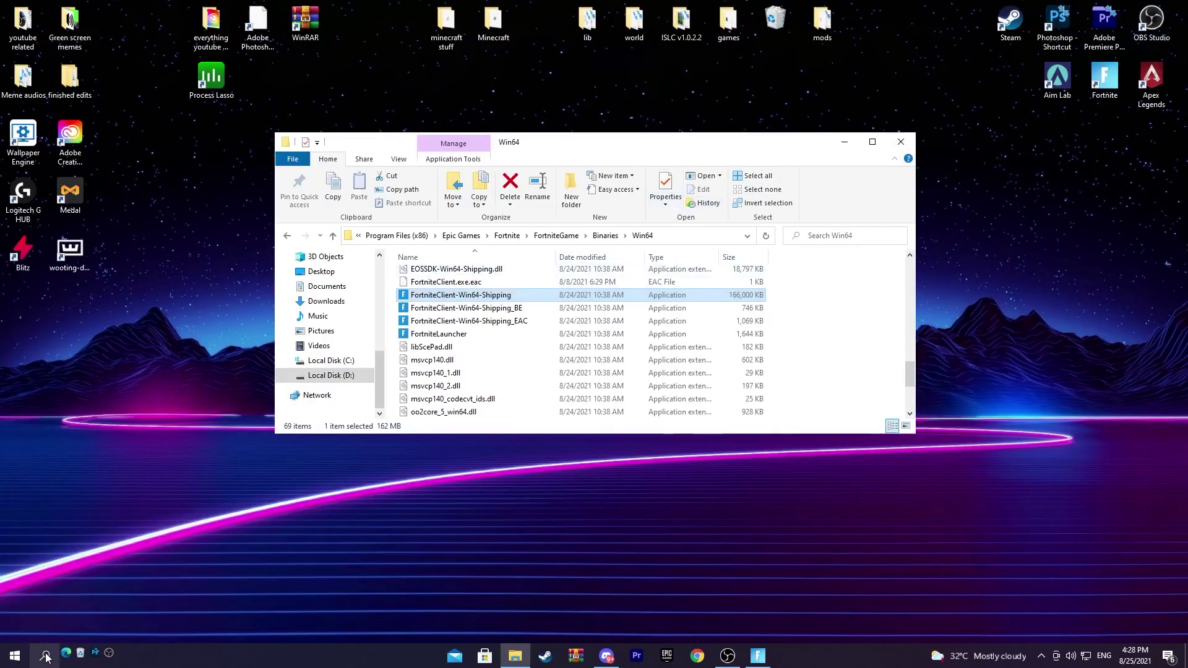
pyautogui.click(899, 143)
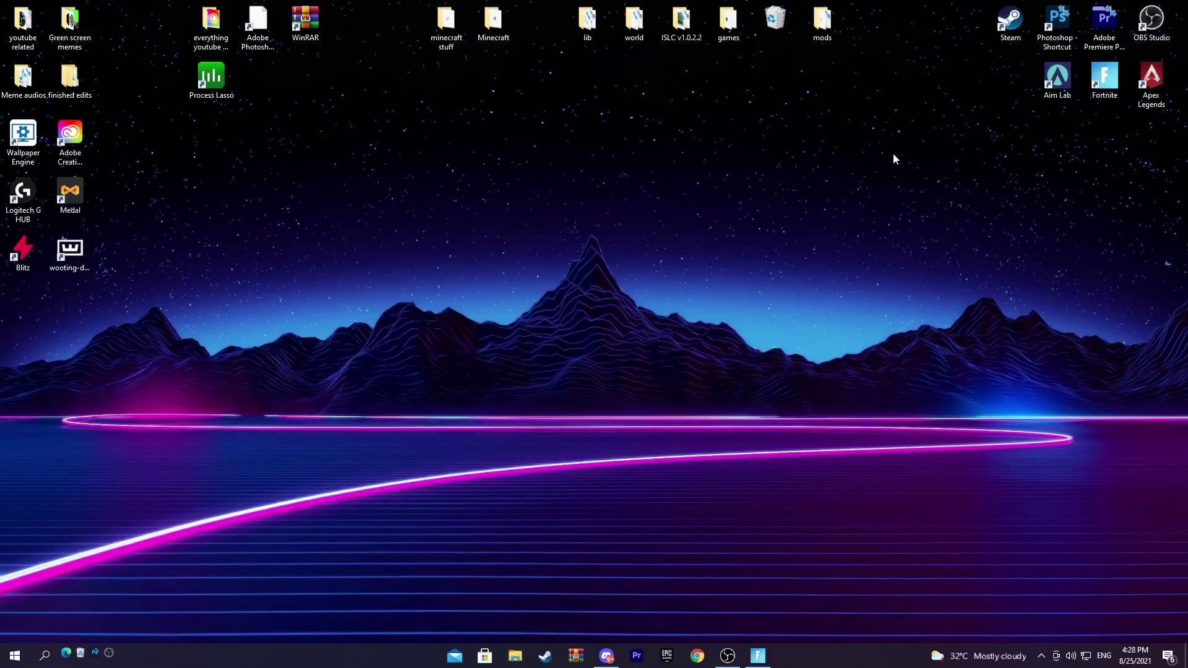
# Step: Find the Game Mode settings through Windows search and switch Game Mode on and back off
pyautogui.click(45, 655)
pyautogui.write('gamem')
pyautogui.press('Return')
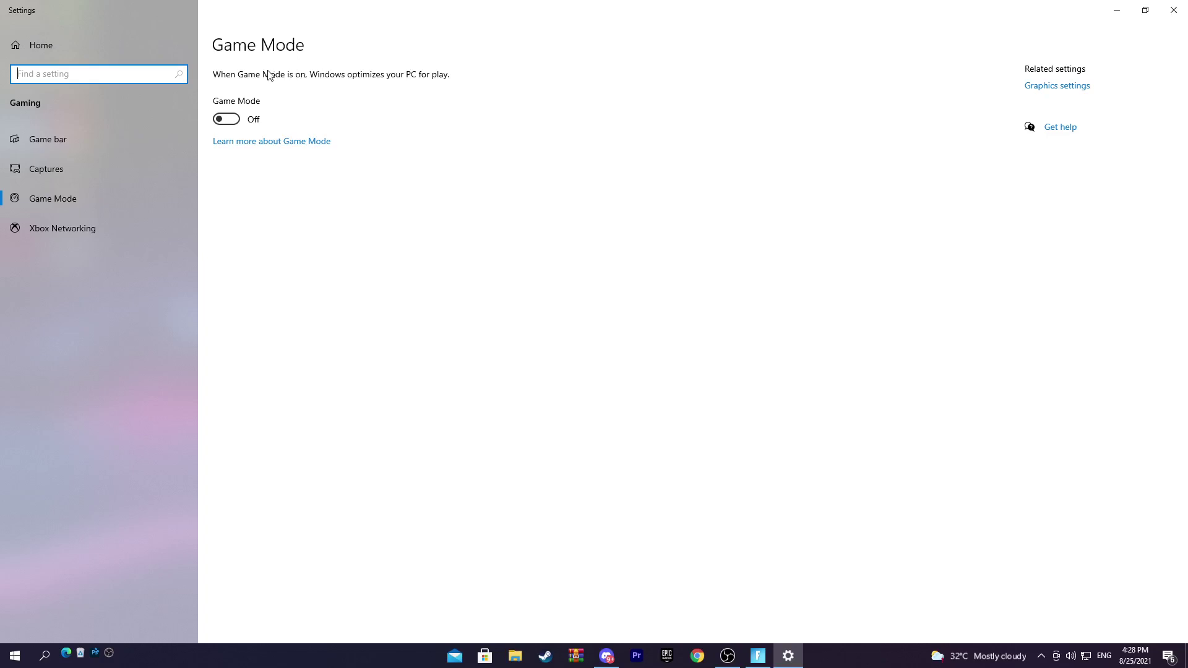
pyautogui.click(229, 119)
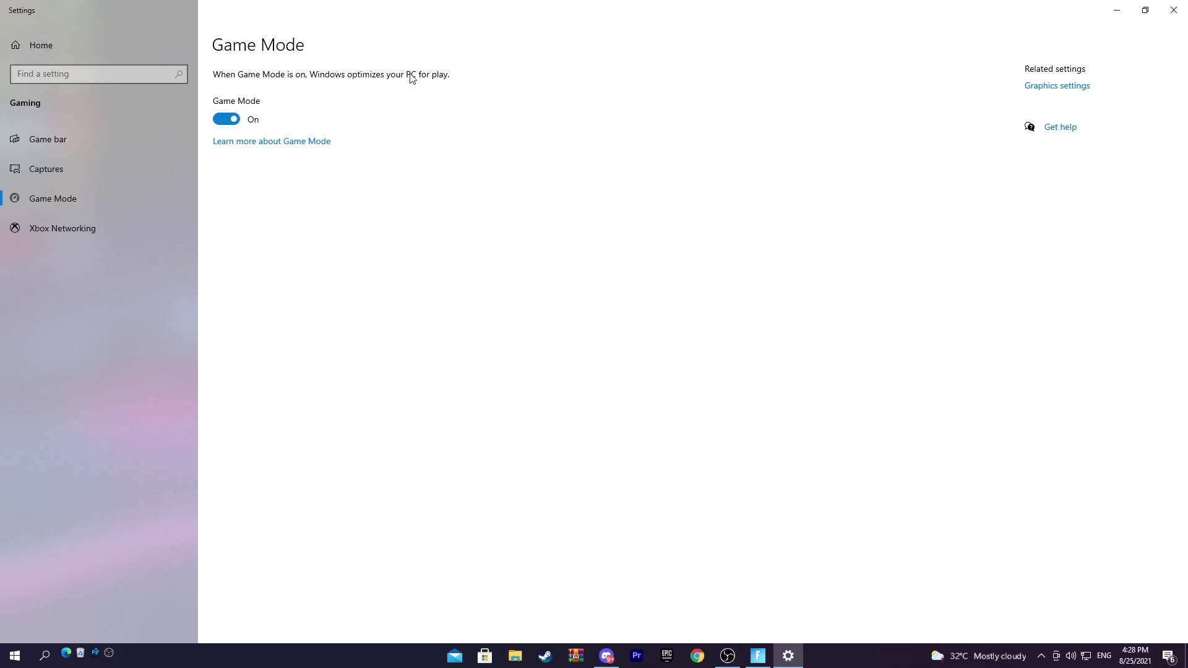
pyautogui.click(226, 121)
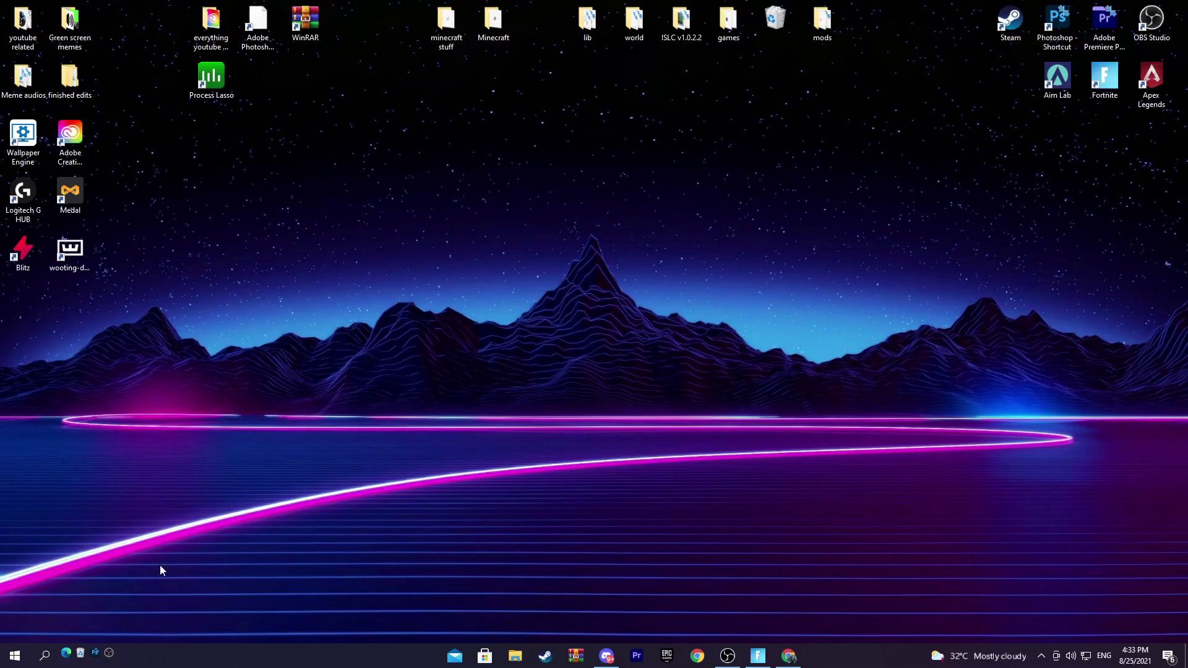
# Step: Search Windows for Edit power plan, open it, and go up to the Power Options overview of all plans
pyautogui.click(54, 652)
pyautogui.write('ed')
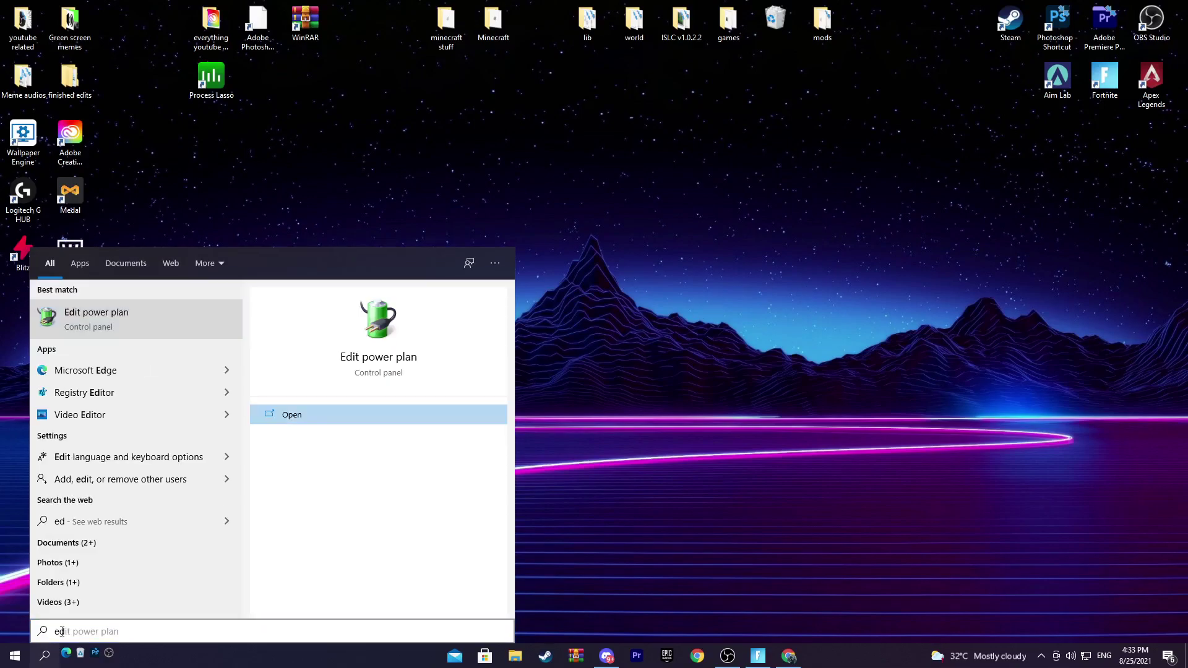
pyautogui.click(340, 421)
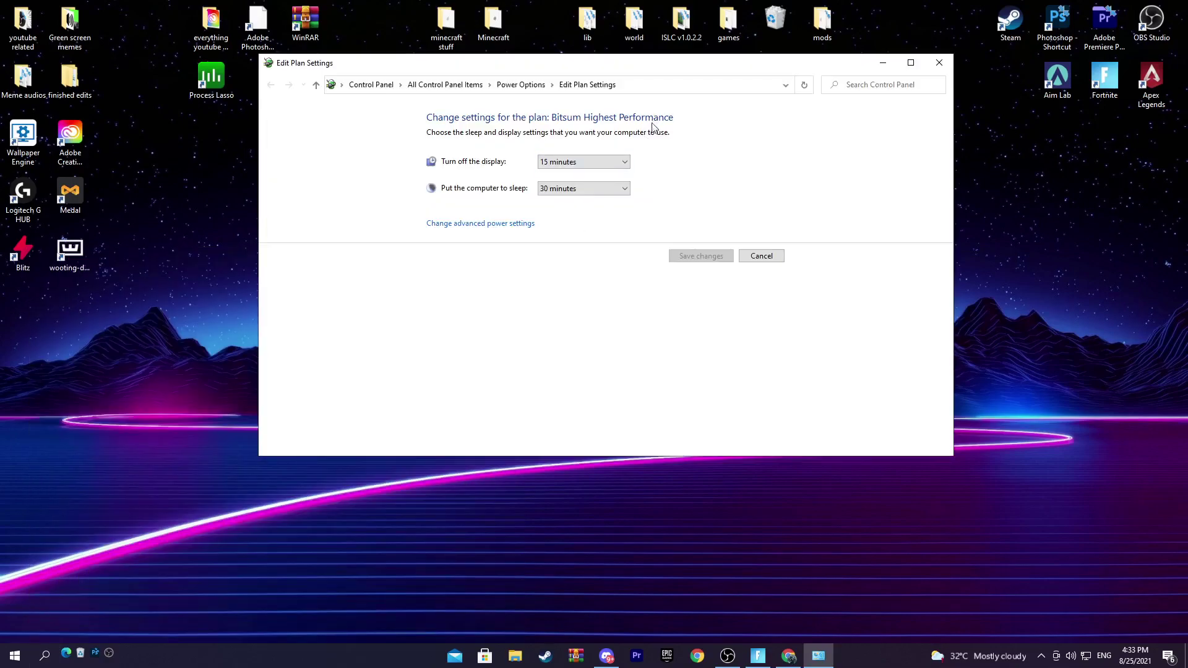
pyautogui.click(532, 87)
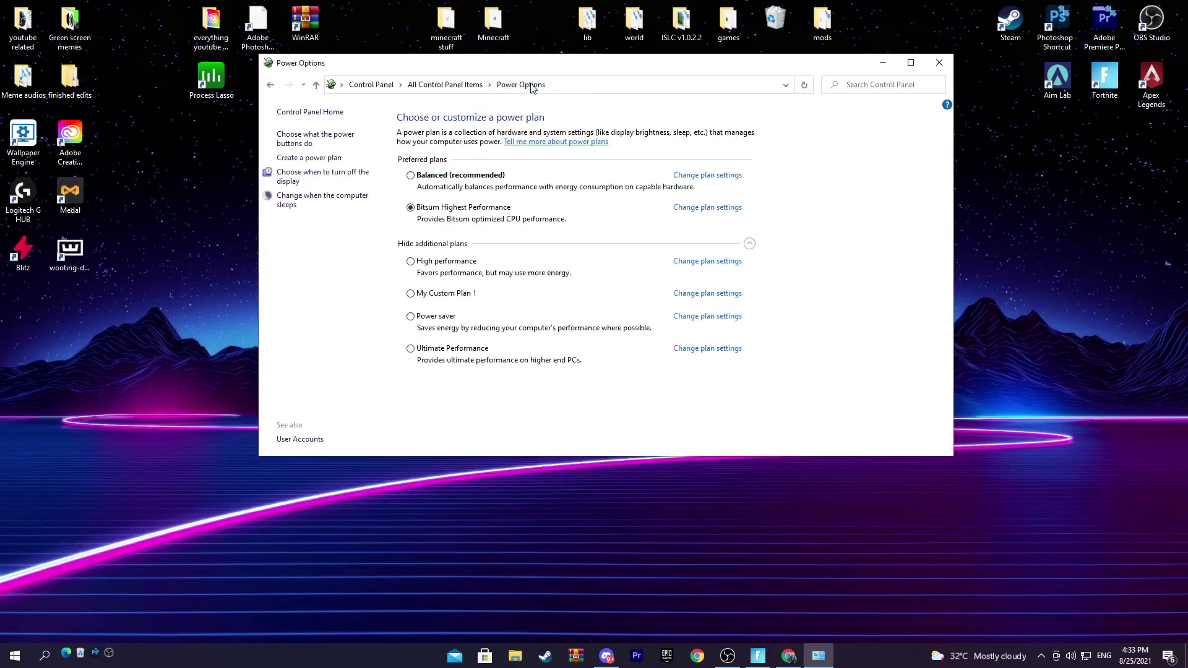
# Step: Switch between the High performance and Ultimate Performance power plans, finish on Ultimate Performance, and close Power Options
pyautogui.click(418, 265)
pyautogui.click(413, 350)
pyautogui.click(426, 265)
pyautogui.click(427, 352)
pyautogui.click(938, 64)
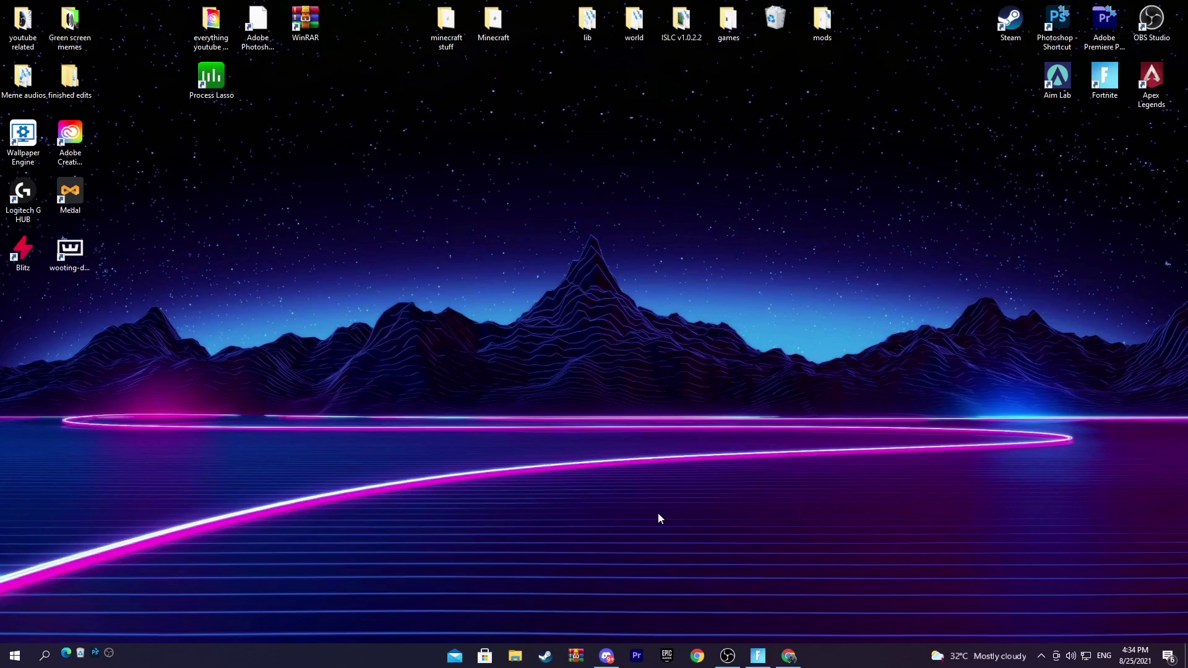
# Step: Search Windows for %appdata% and open the matching Roaming folder
pyautogui.click(44, 655)
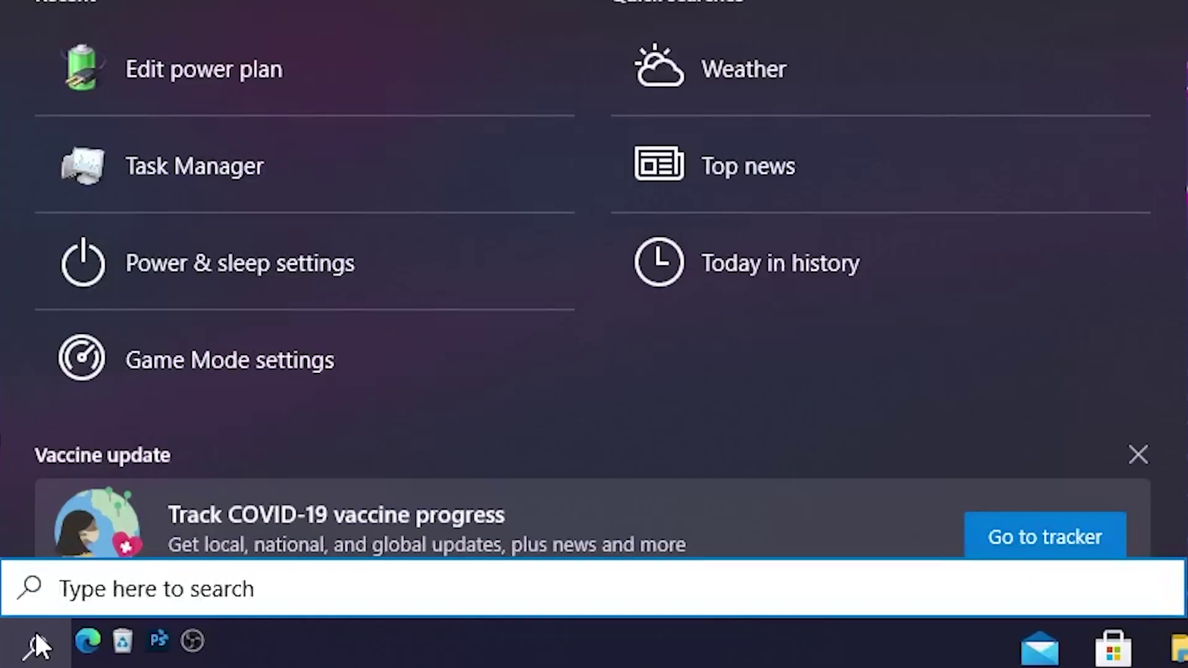
pyautogui.write('%a')
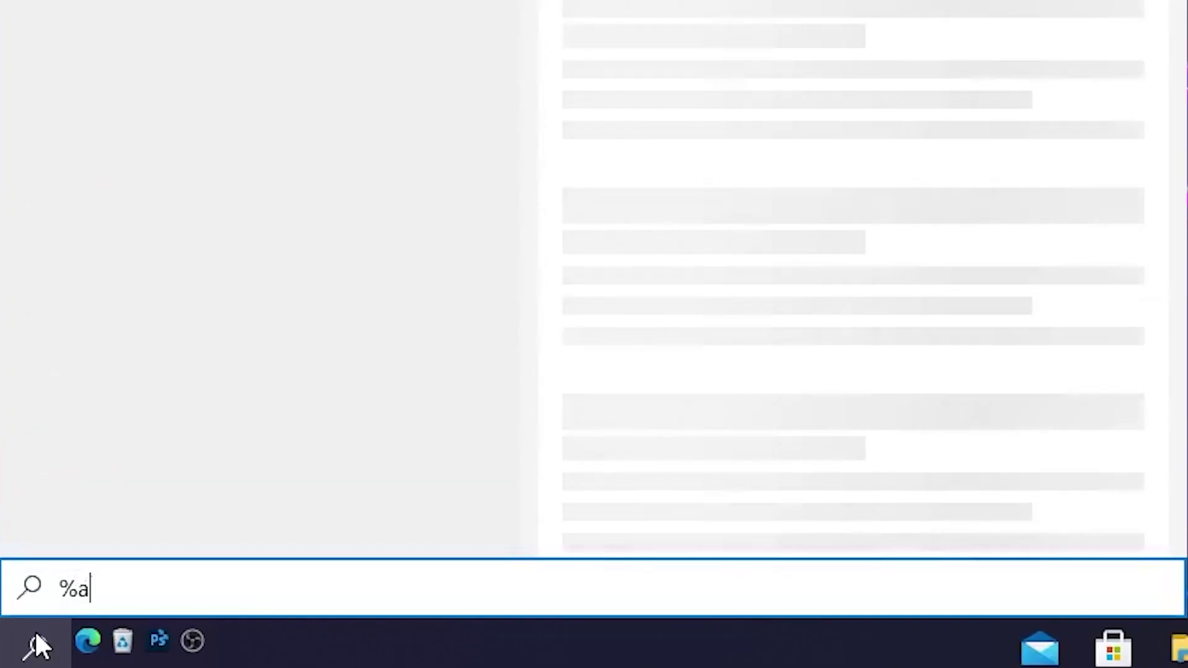
pyautogui.write('ppadat')
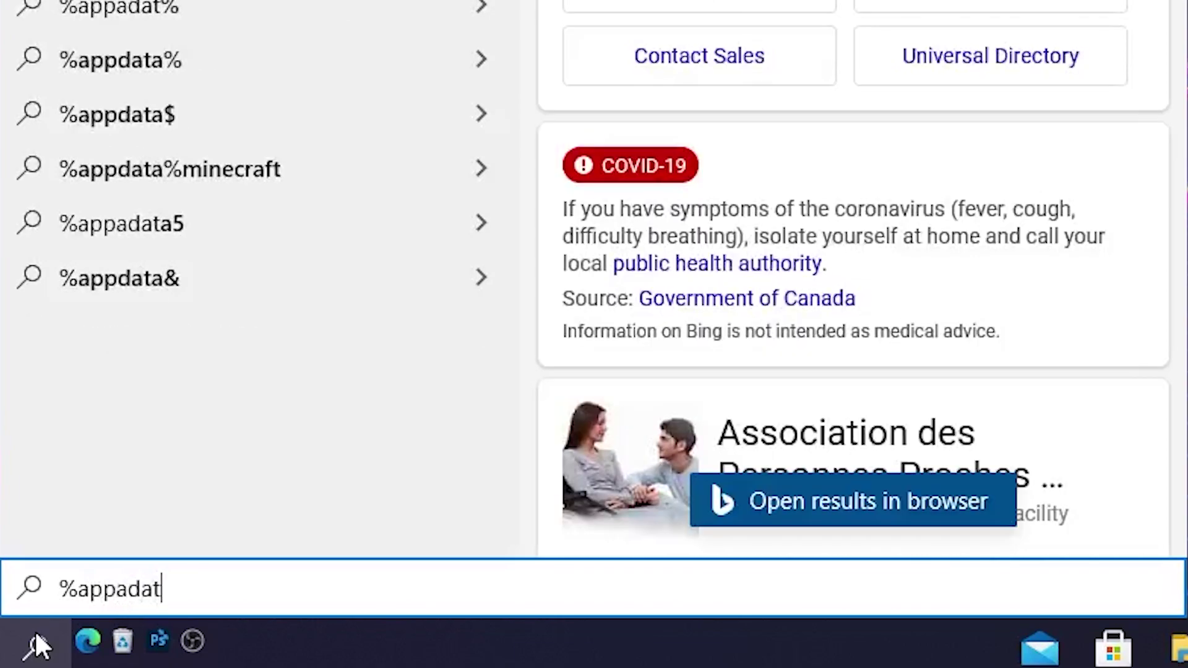
pyautogui.press('BackSpace')
pyautogui.press('BackSpace')
pyautogui.press('BackSpace')
pyautogui.press('BackSpace')
pyautogui.write('data')
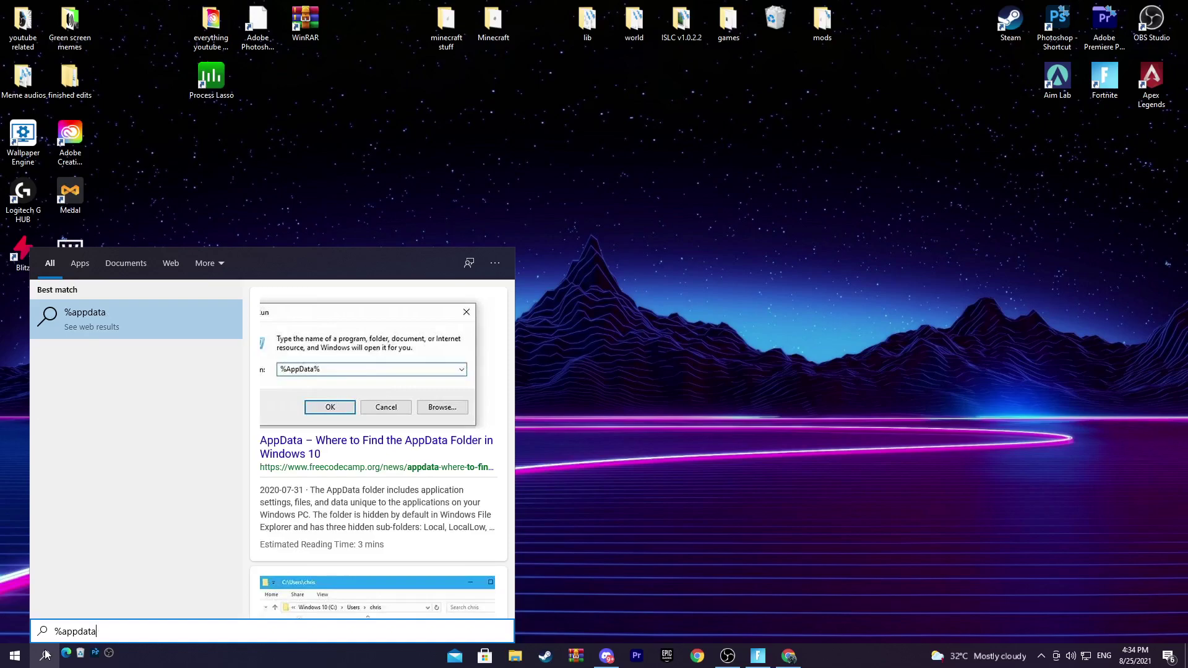
pyautogui.write('%')
pyautogui.press('Return')
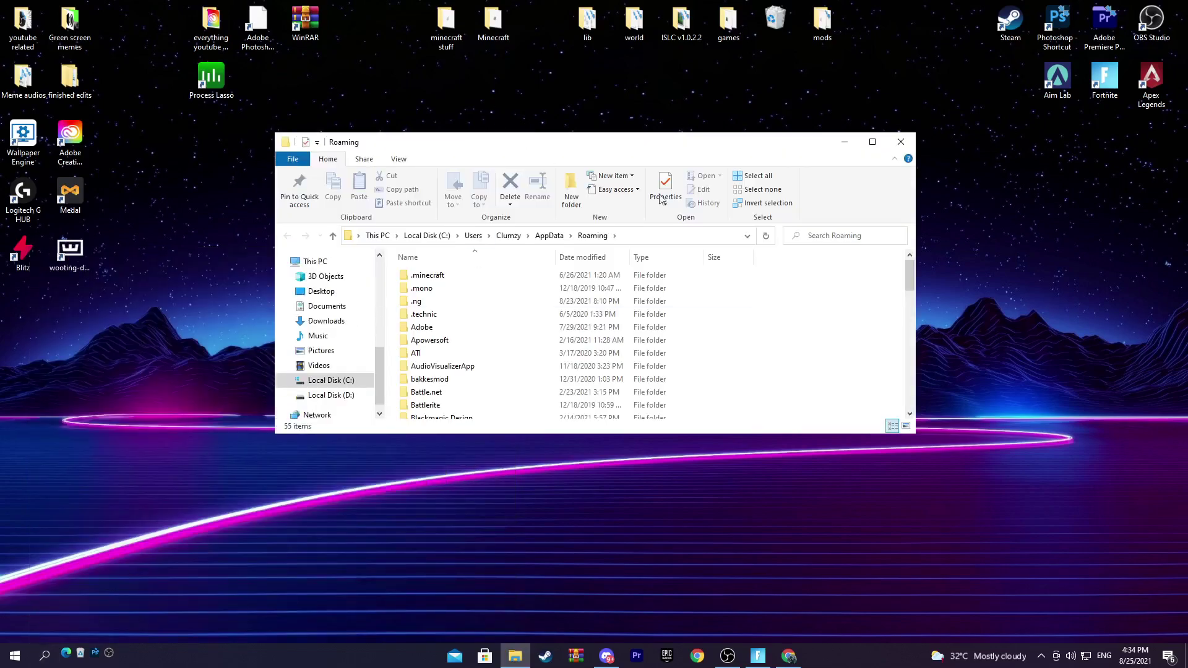
# Step: From the Roaming folder, go up to AppData and open Local\FortniteGame\Saved\Config\WindowsClient
pyautogui.click(548, 237)
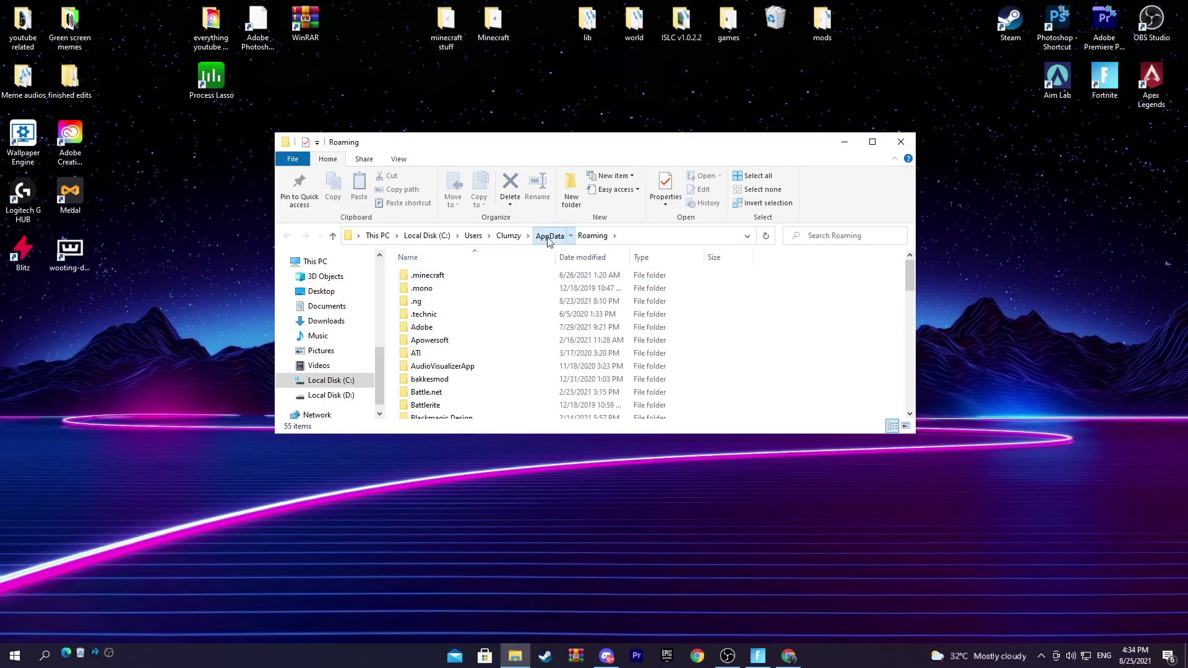
pyautogui.doubleClick(432, 277)
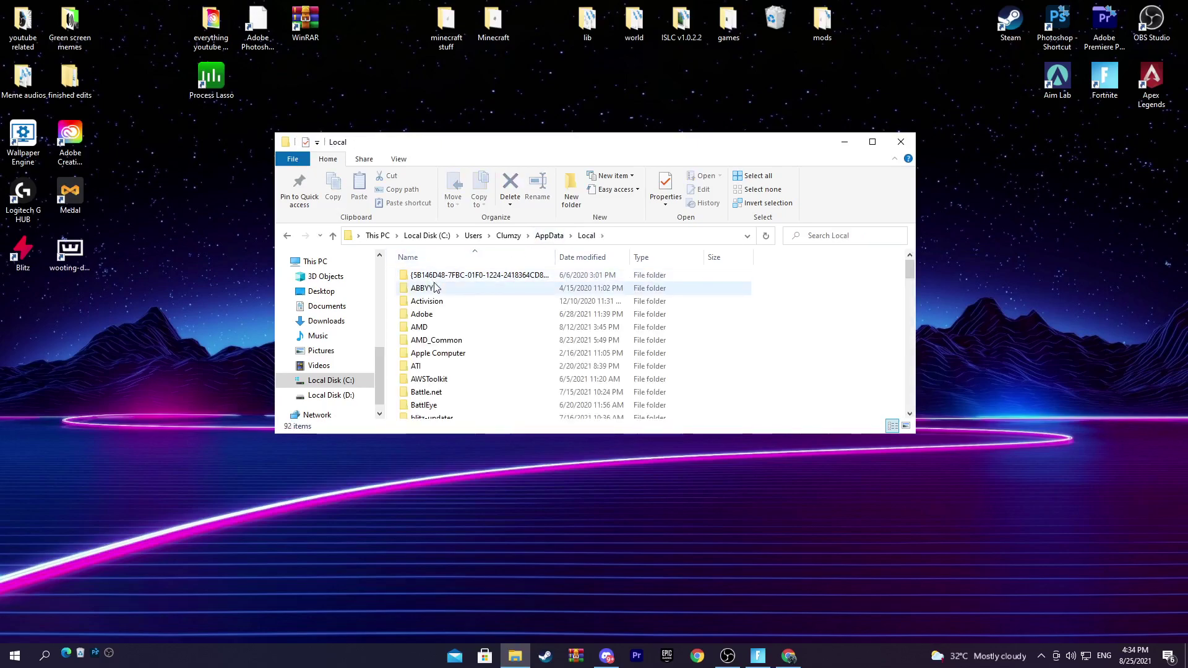
pyautogui.scroll(-8, 439, 290)
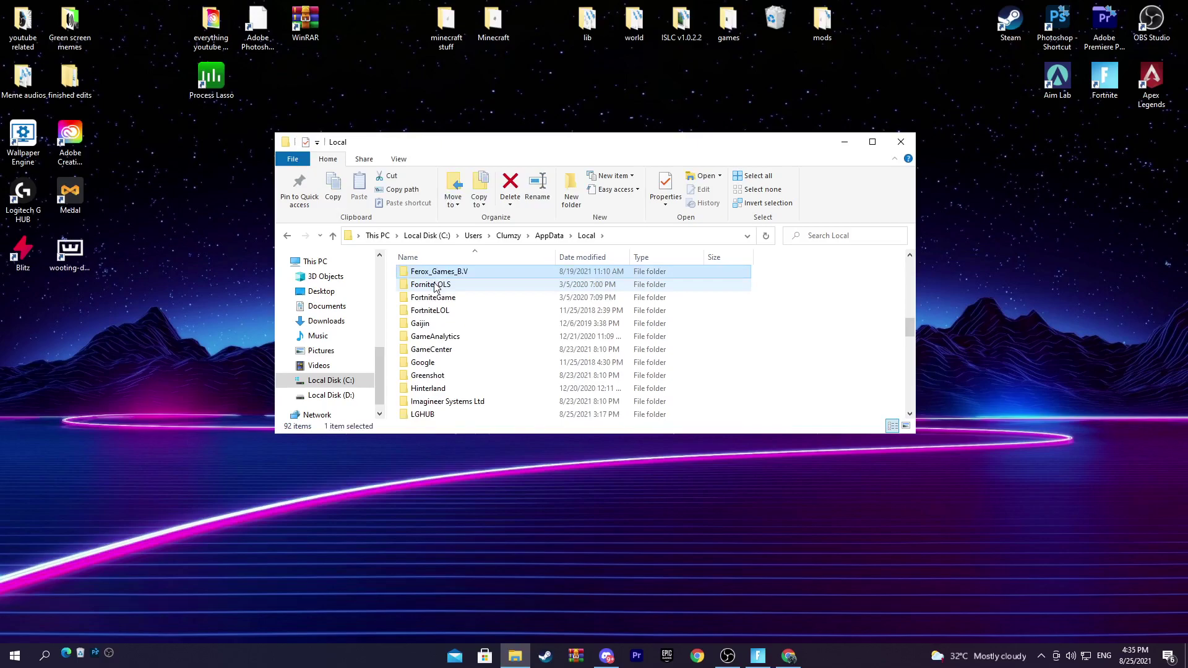
pyautogui.doubleClick(451, 300)
pyautogui.doubleClick(436, 277)
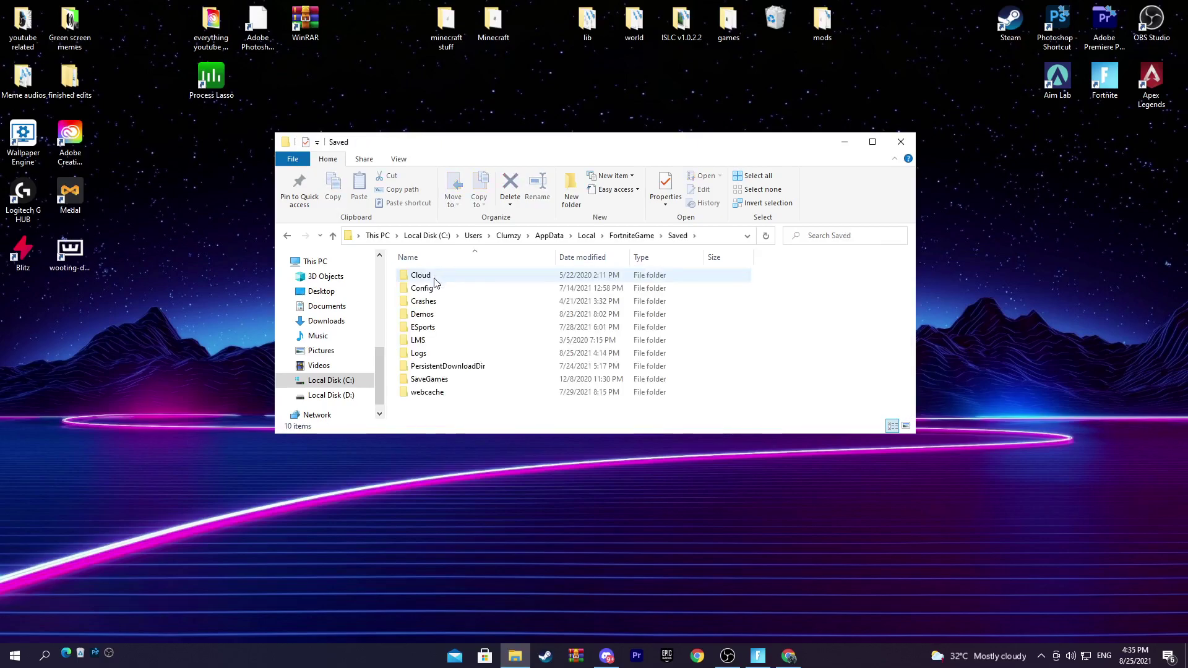
pyautogui.doubleClick(433, 286)
pyautogui.doubleClick(456, 292)
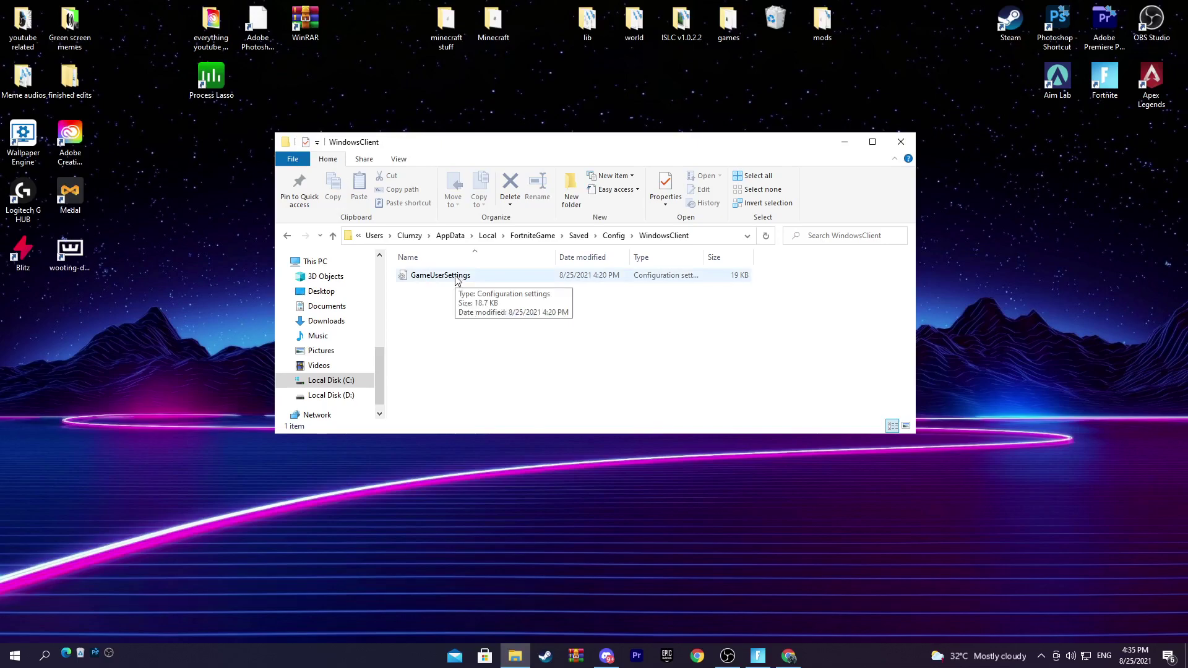
# Step: Check the Read-only attribute in the GameUserSettings file's properties and close the dialog
pyautogui.rightClick(446, 278)
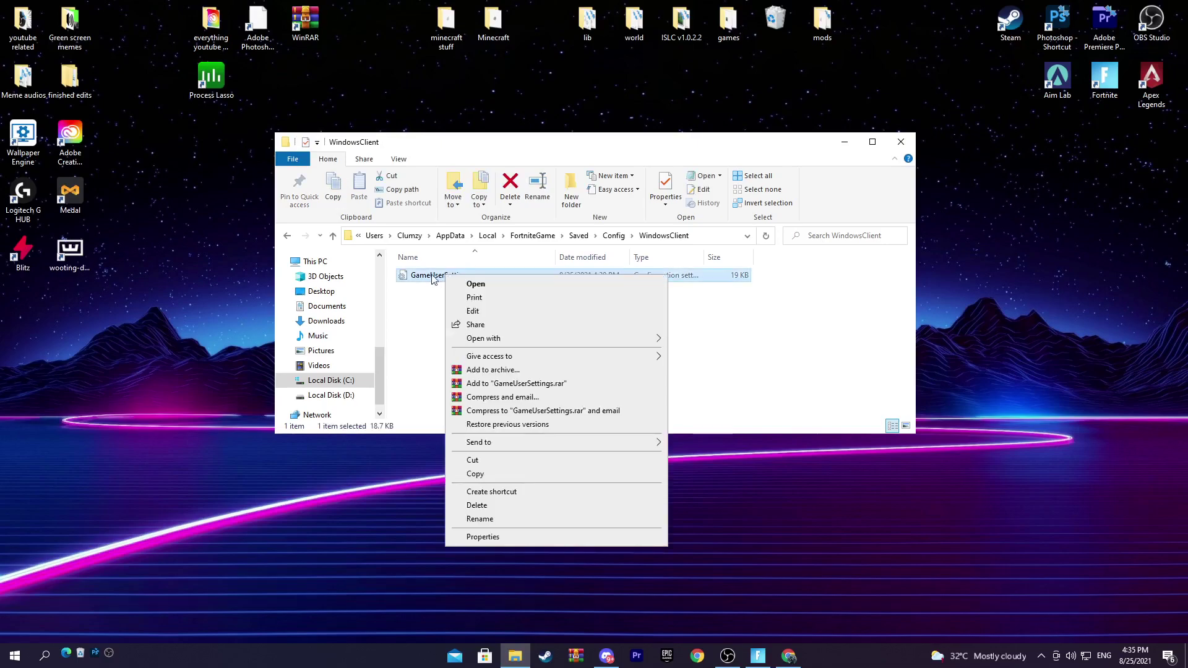
pyautogui.click(495, 536)
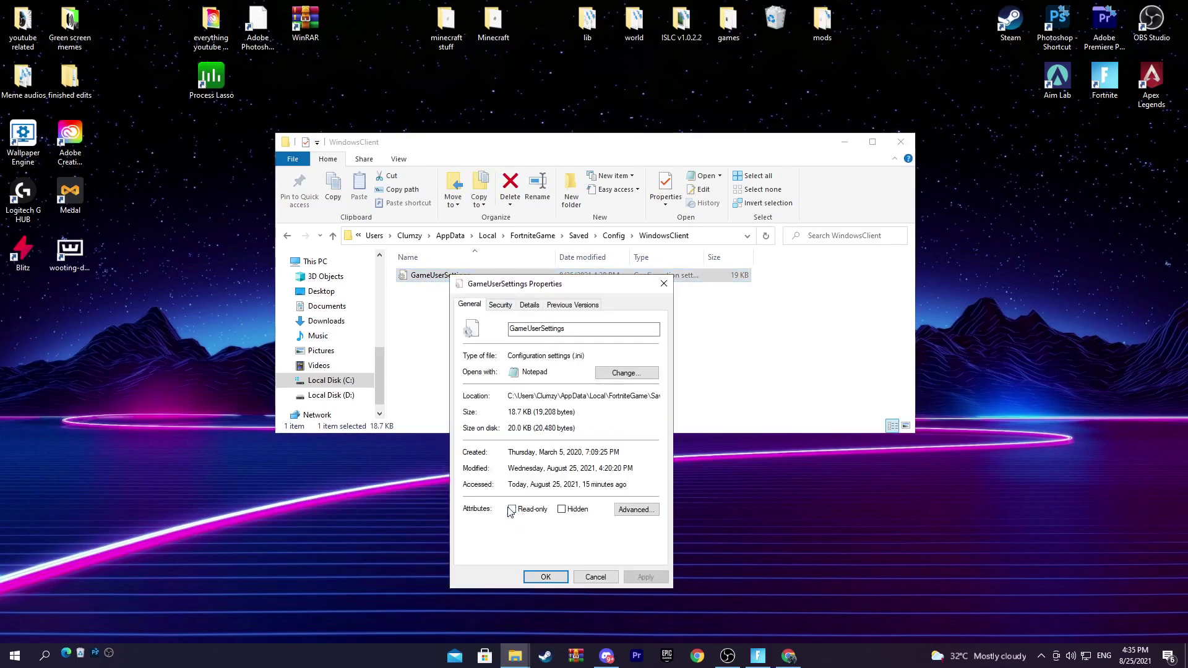
pyautogui.click(545, 577)
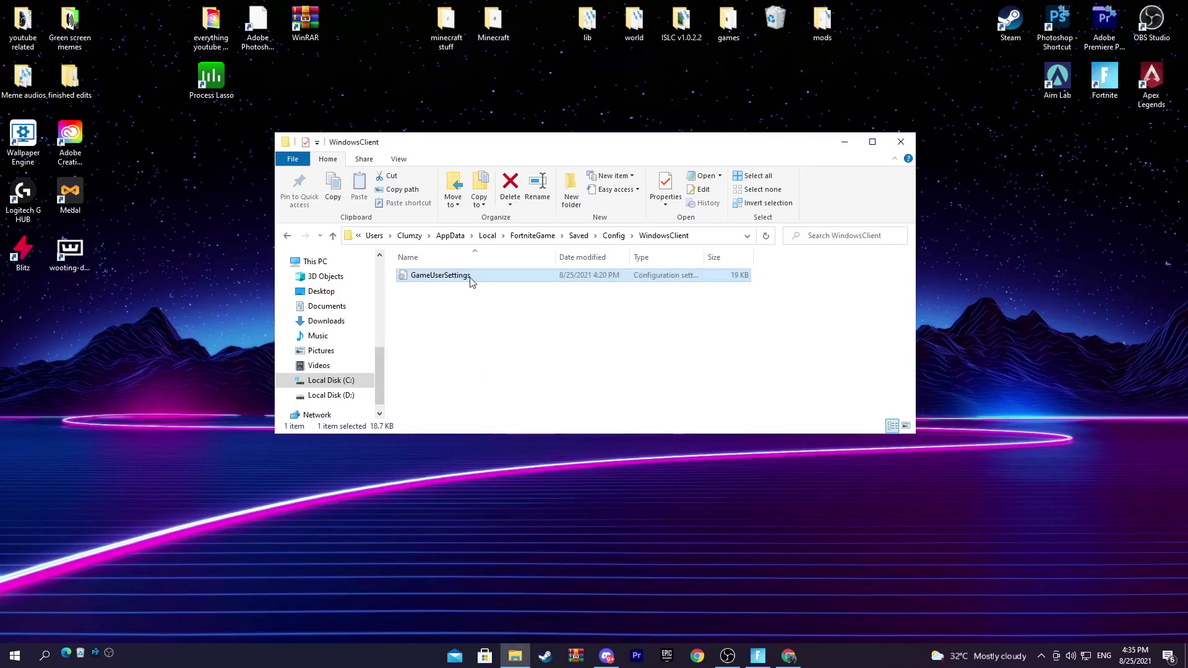
# Step: Open the GameUserSettings file in Notepad and find the [ScalabilityGroups] section
pyautogui.doubleClick(471, 282)
pyautogui.scroll(-8, 706, 273)
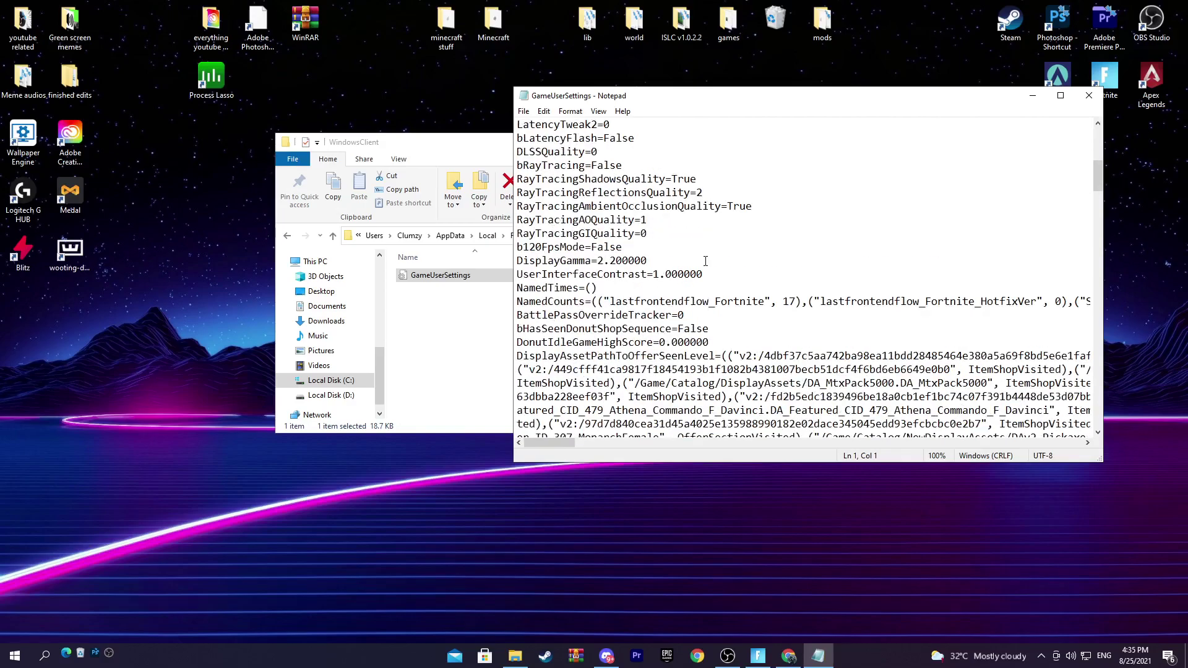
pyautogui.scroll(1, 705, 260)
pyautogui.scroll(-13, 705, 266)
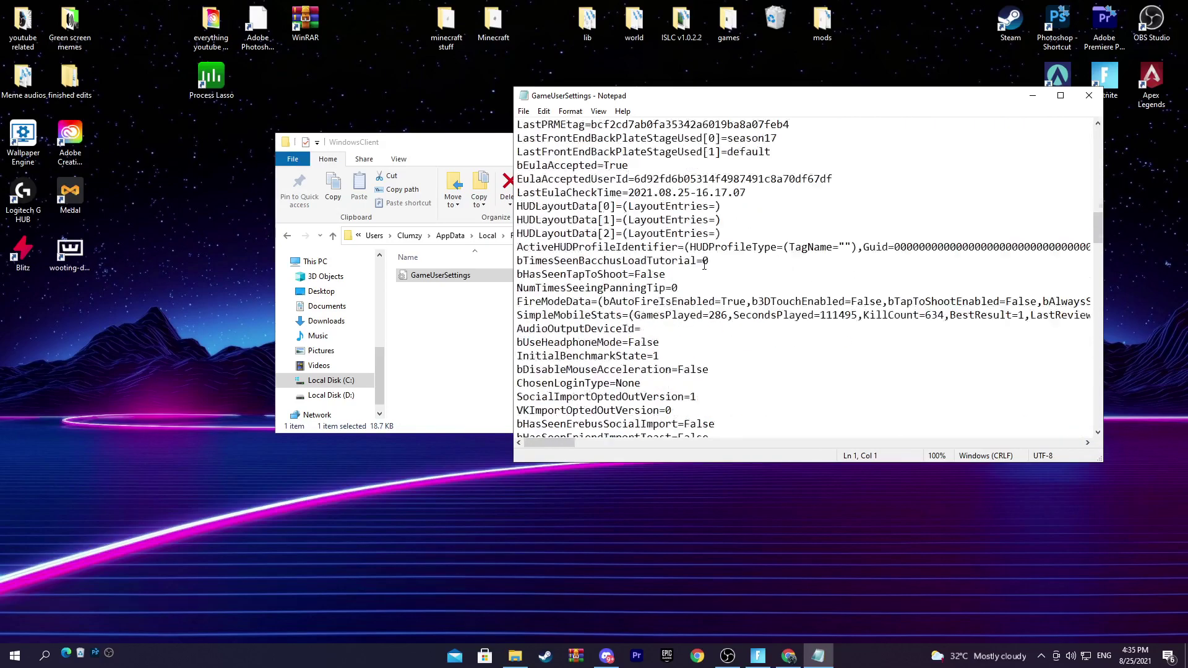
pyautogui.scroll(-20, 705, 272)
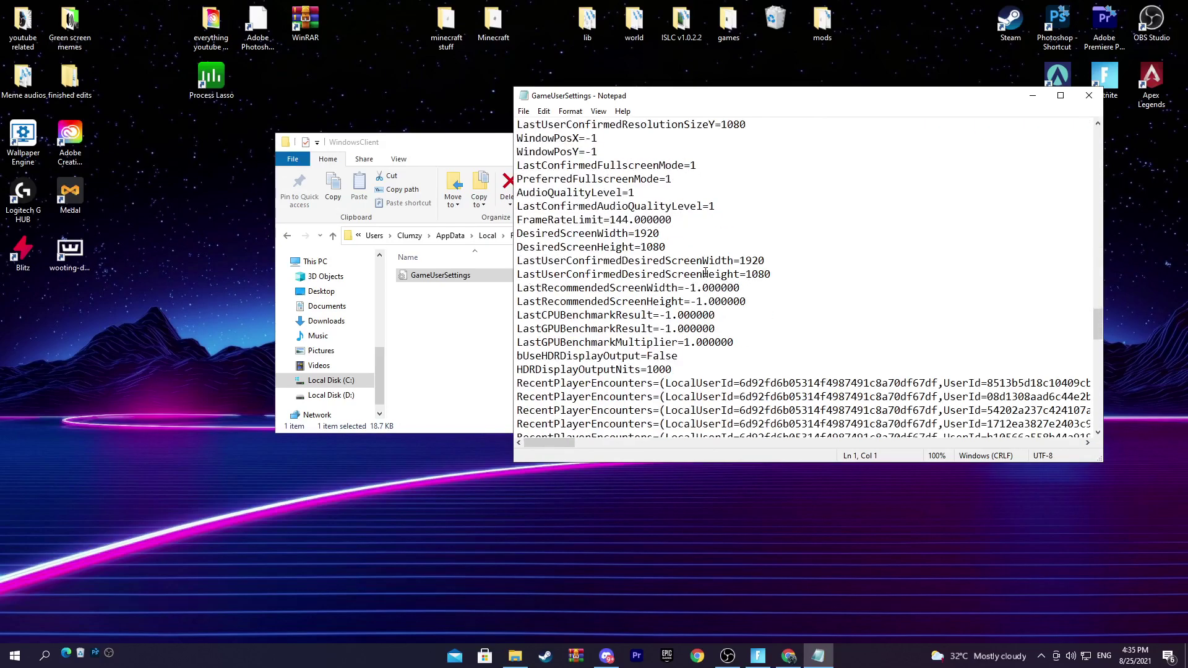
pyautogui.scroll(1, 526, 186)
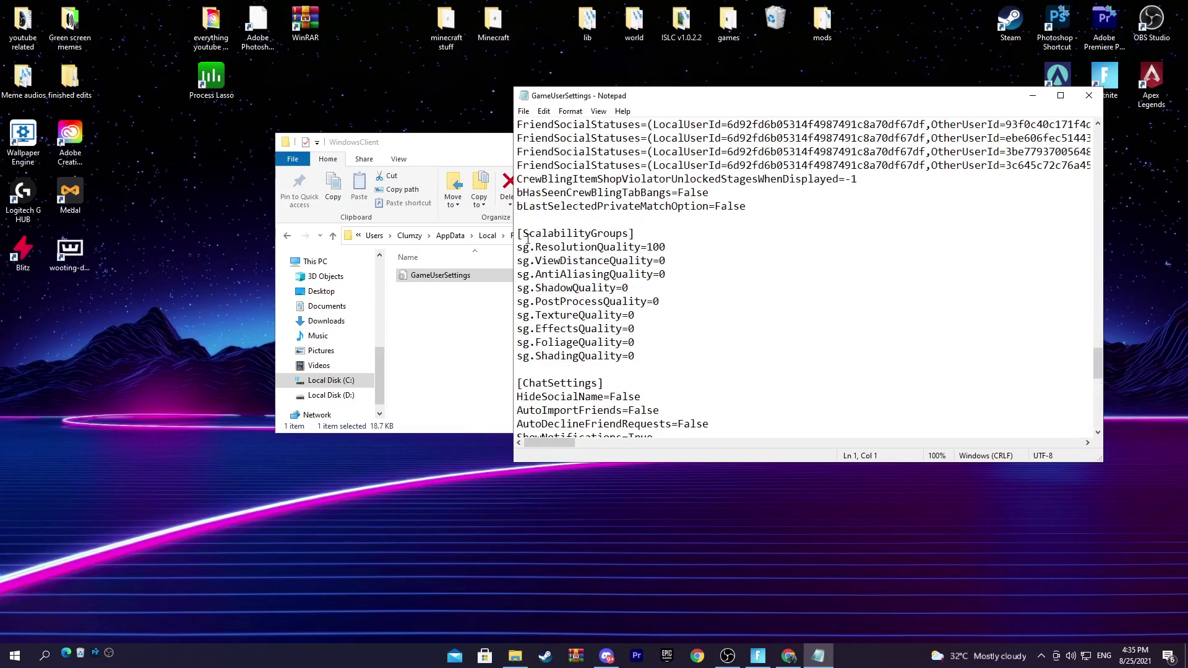
# Step: Review the [ScalabilityGroups] values from sg.ResolutionQuality to sg.ShadingQuality and close the file
pyautogui.moveTo(526, 235); pyautogui.dragTo(597, 248)
pyautogui.click(665, 261)
pyautogui.press('Down')
pyautogui.press('Down')
pyautogui.press('Down')
pyautogui.press('Down')
pyautogui.press('Down')
pyautogui.press('Down')
pyautogui.click(667, 249)
pyautogui.click(523, 111)
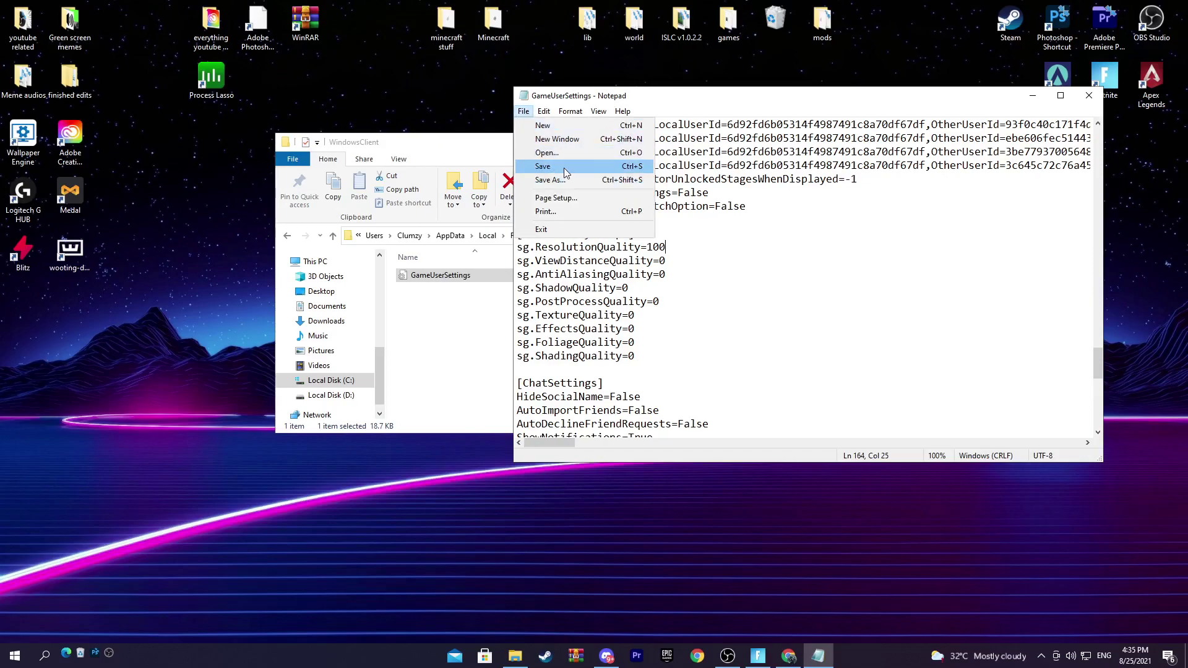
pyautogui.click(1088, 96)
pyautogui.click(1089, 95)
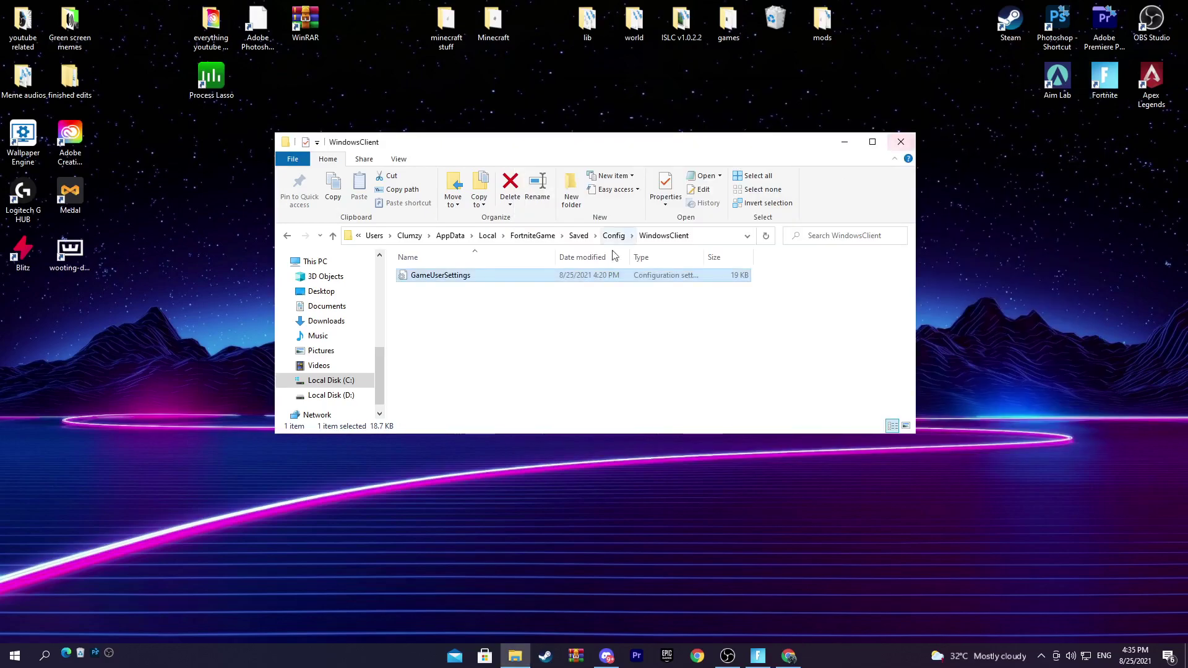
# Step: Turn on the Read-only attribute in the GameUserSettings file's properties and return to the desktop
pyautogui.rightClick(458, 276)
pyautogui.click(498, 537)
pyautogui.click(528, 510)
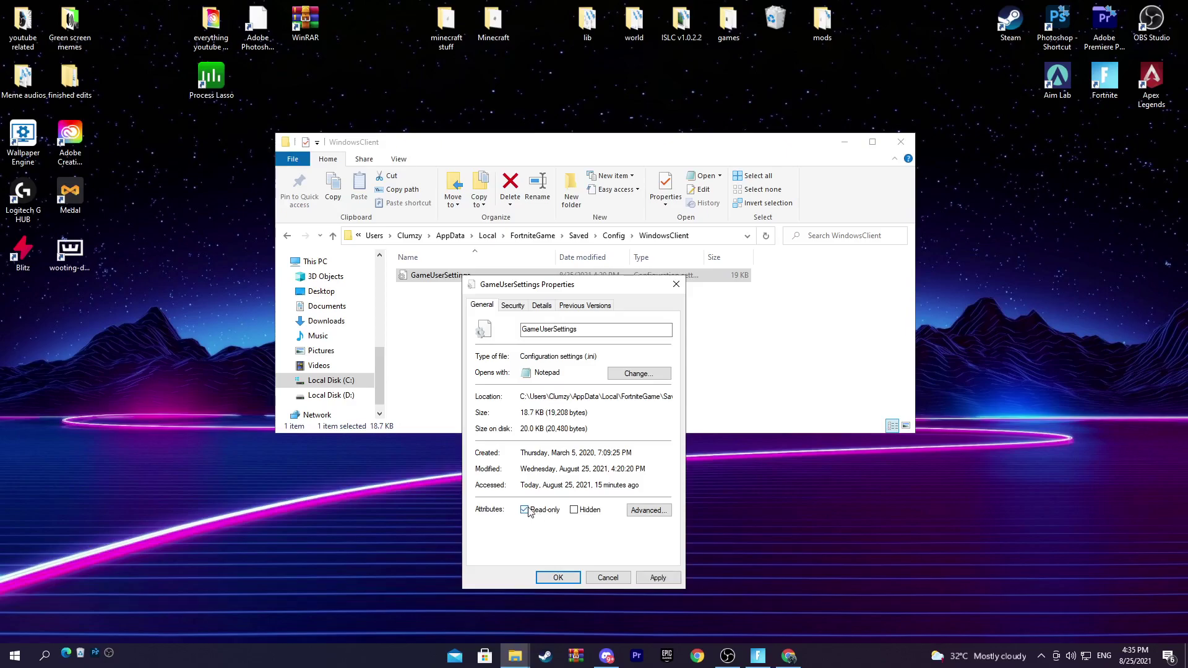
pyautogui.press('super+d')
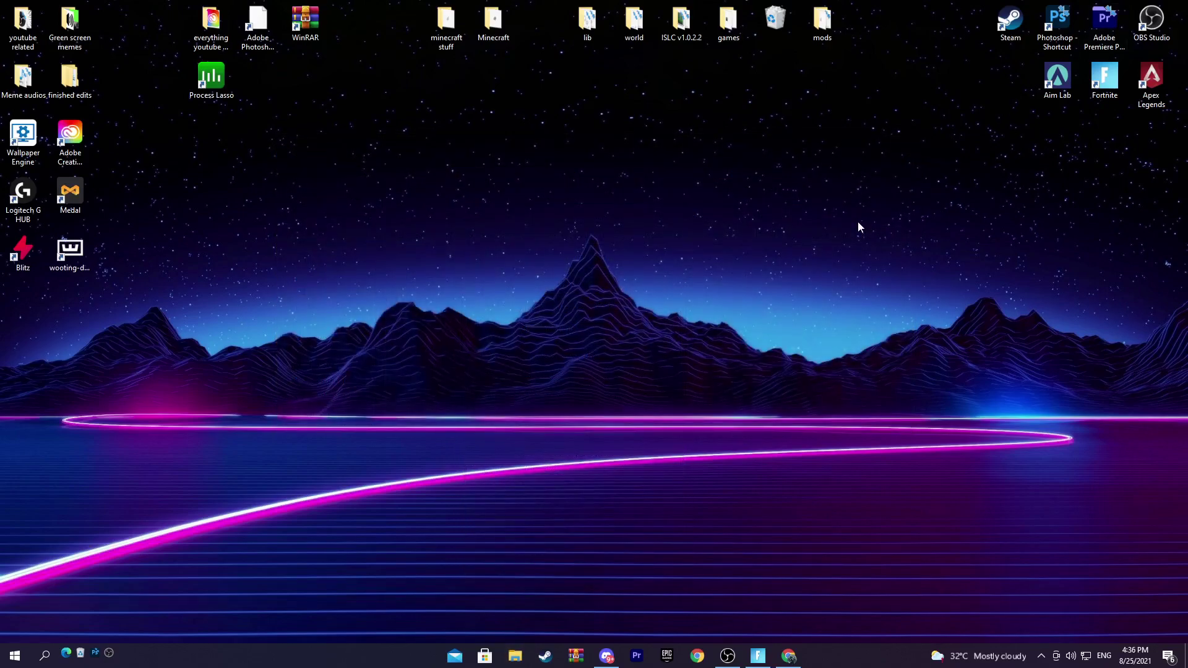
pyautogui.click(37, 662)
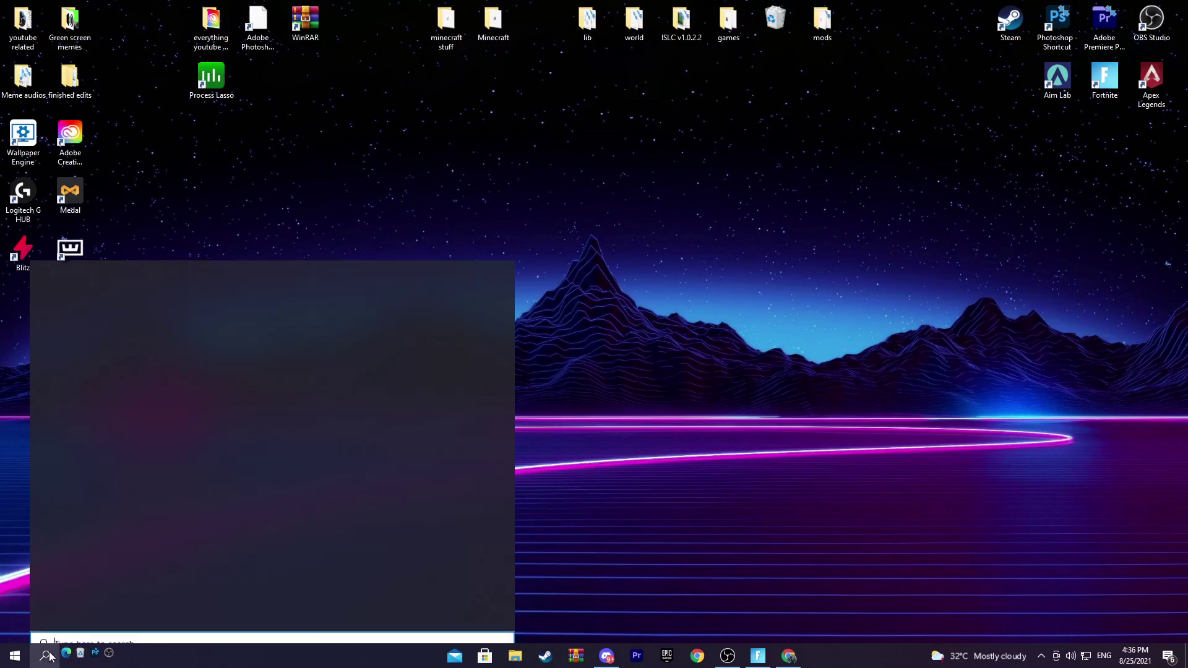
pyautogui.click(614, 424)
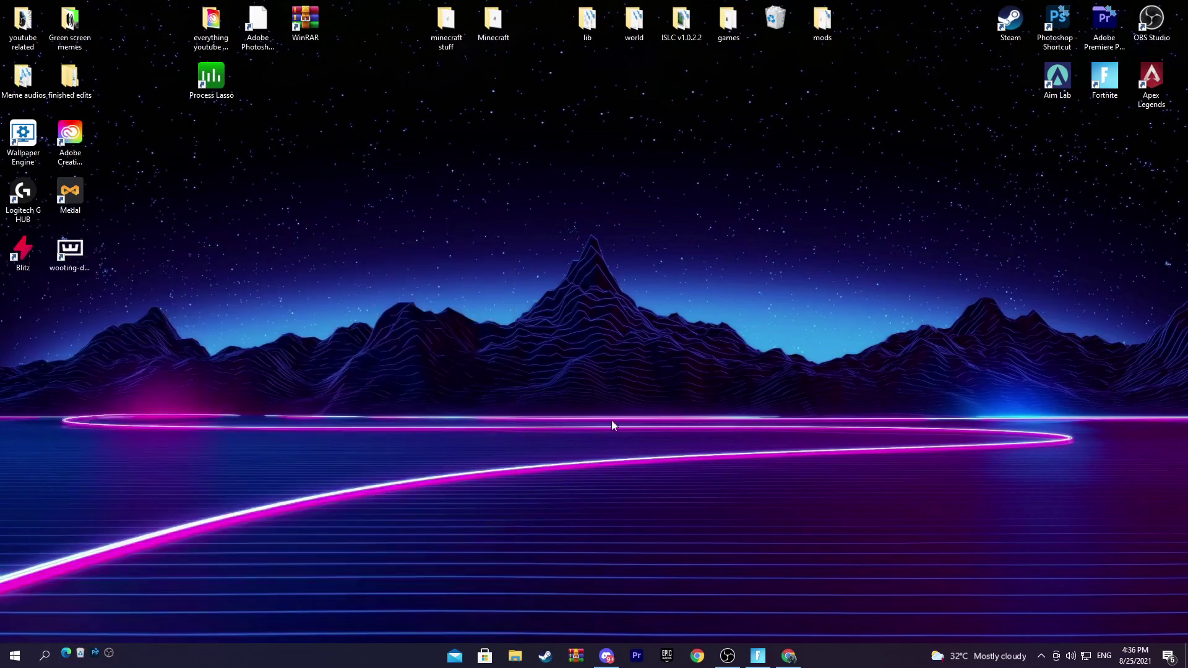
pyautogui.press('f')
# Step: Open the prefetch folder with the Run command and grant permanent access to it
pyautogui.press('super+r')
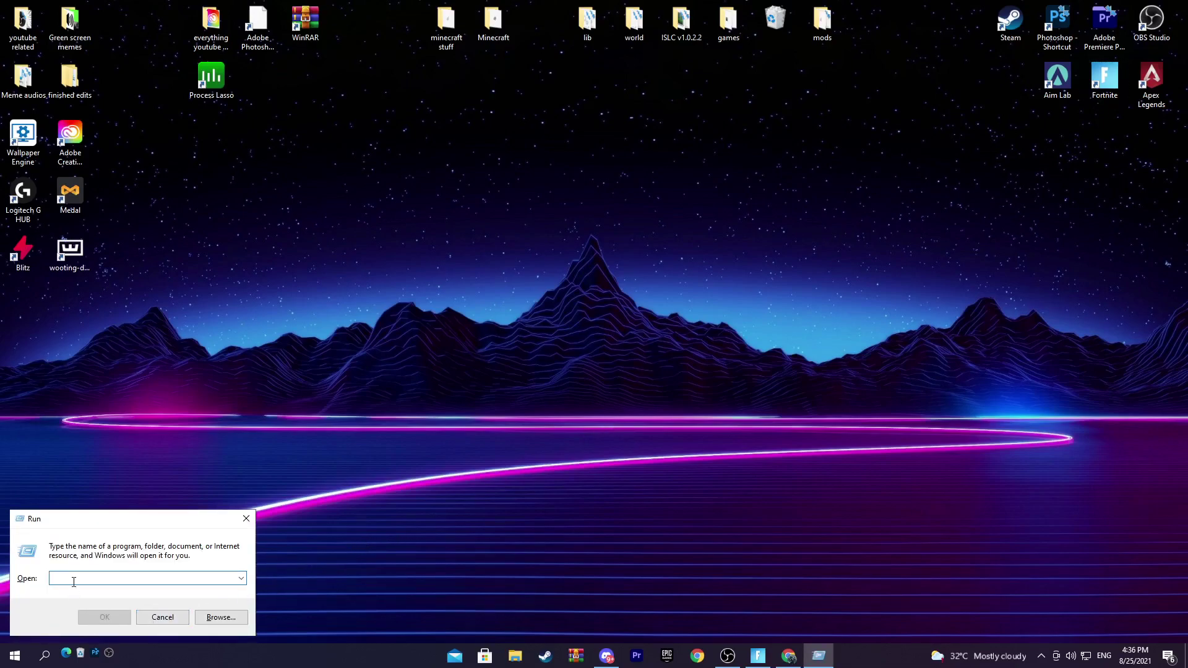
pyautogui.write('prefetch')
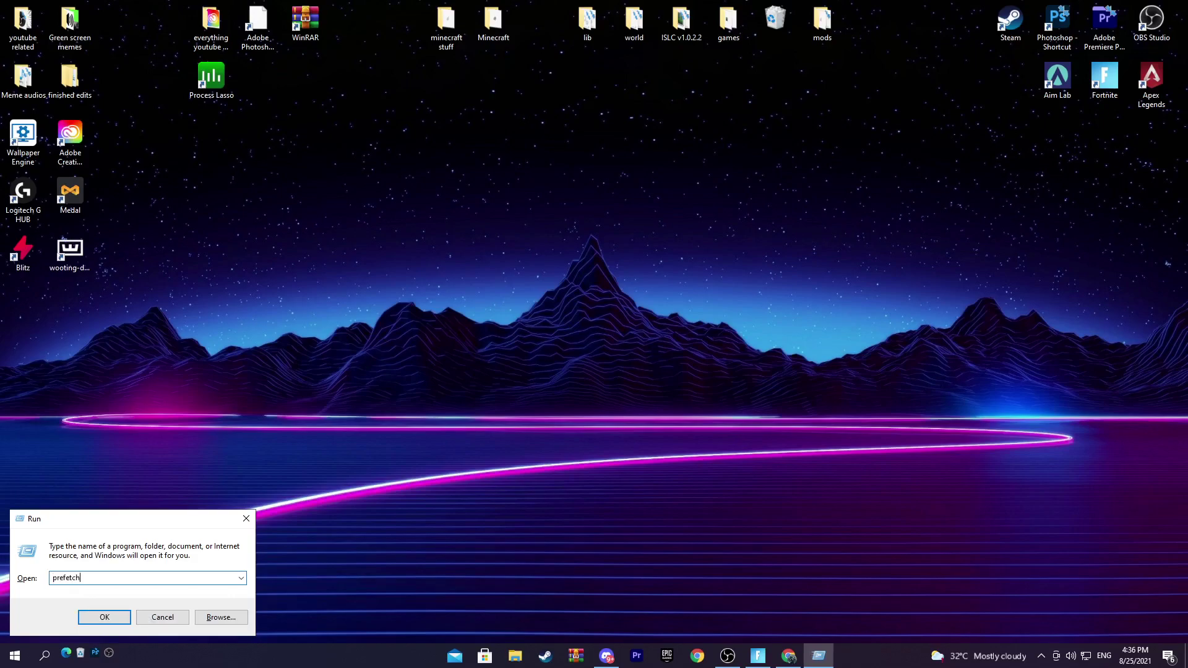
pyautogui.press('Return')
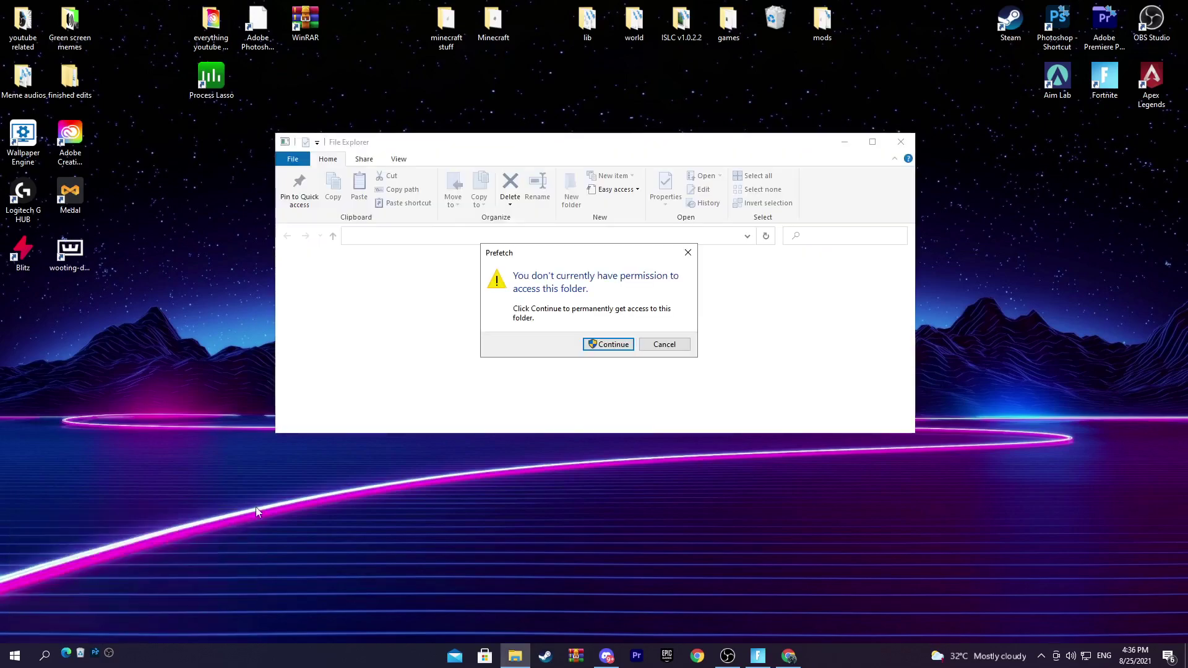
pyautogui.click(594, 342)
# Step: Delete all files in the Prefetch folder, skipping every file that is in use, and close the folder
pyautogui.moveTo(811, 272); pyautogui.dragTo(526, 538)
pyautogui.rightClick(544, 374)
pyautogui.click(593, 521)
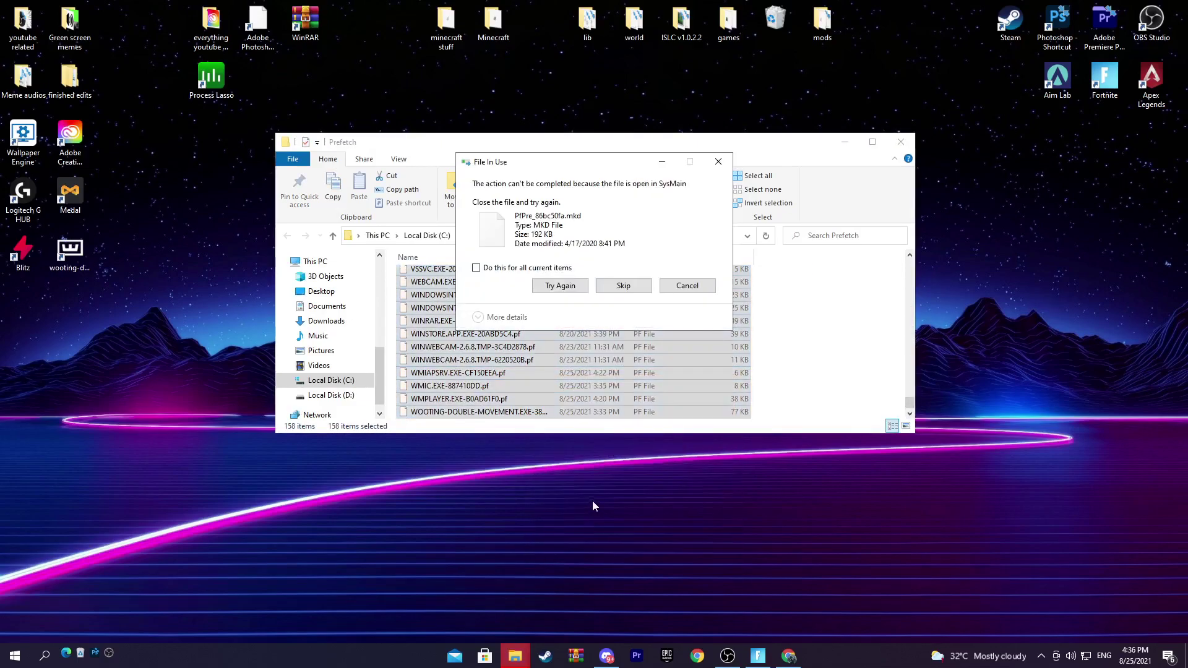
pyautogui.click(475, 268)
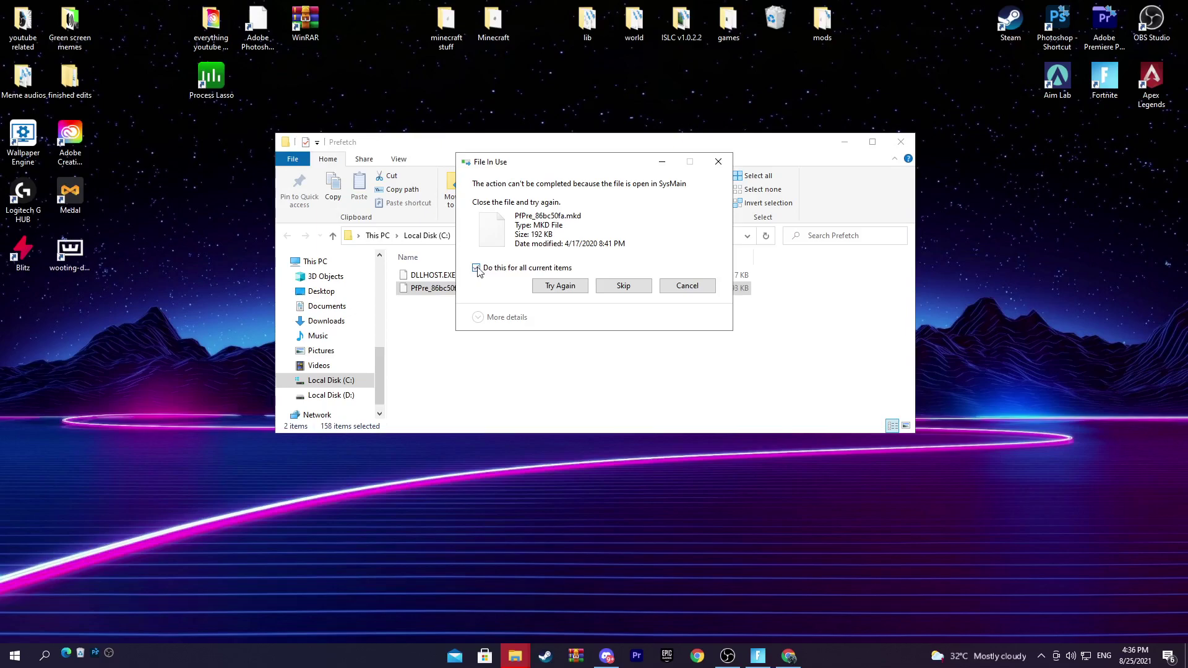
pyautogui.click(629, 289)
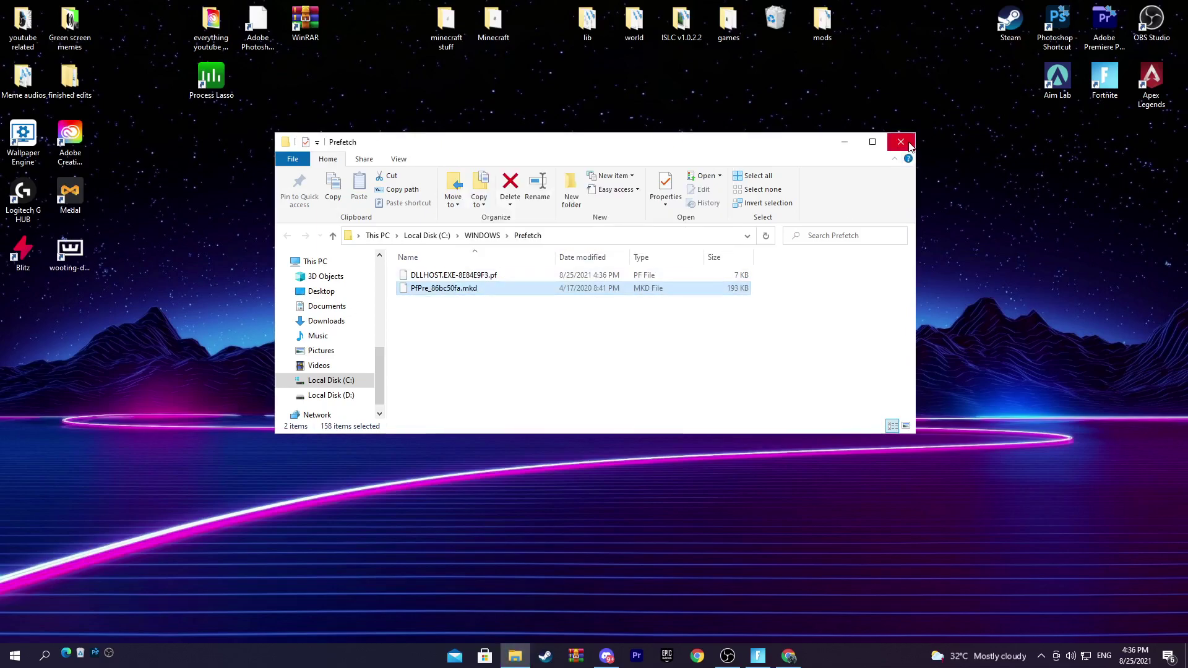
pyautogui.click(901, 142)
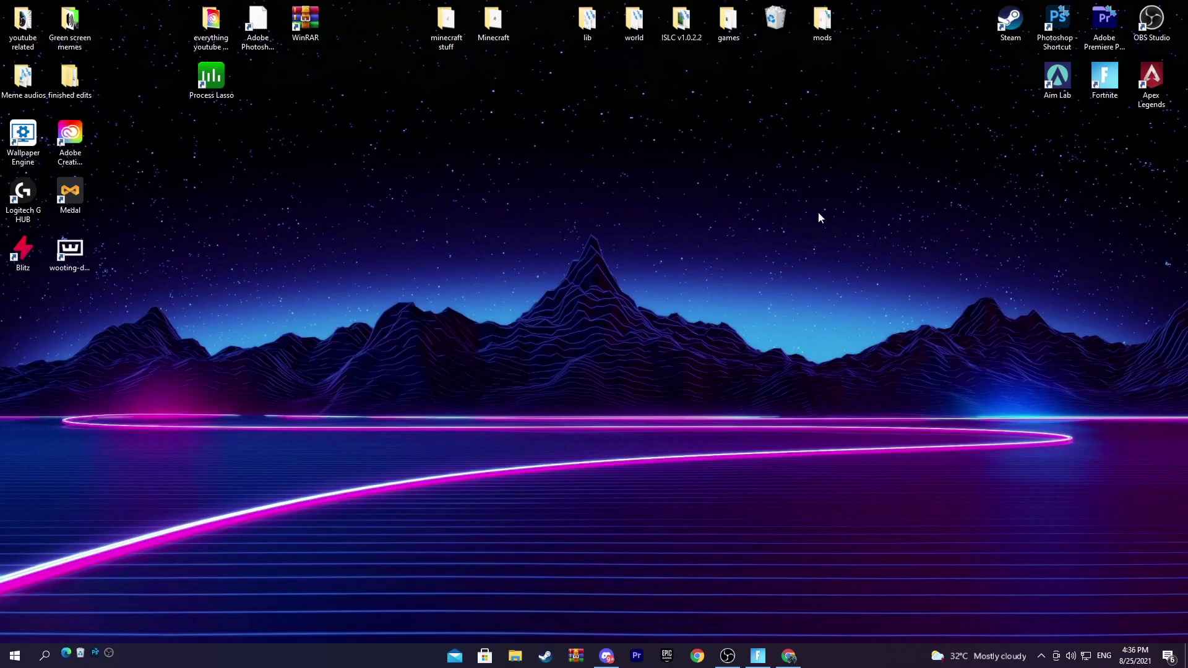
# Step: Open AMD Radeon Software from the desktop and check for driver updates on its home page
pyautogui.rightClick(800, 229)
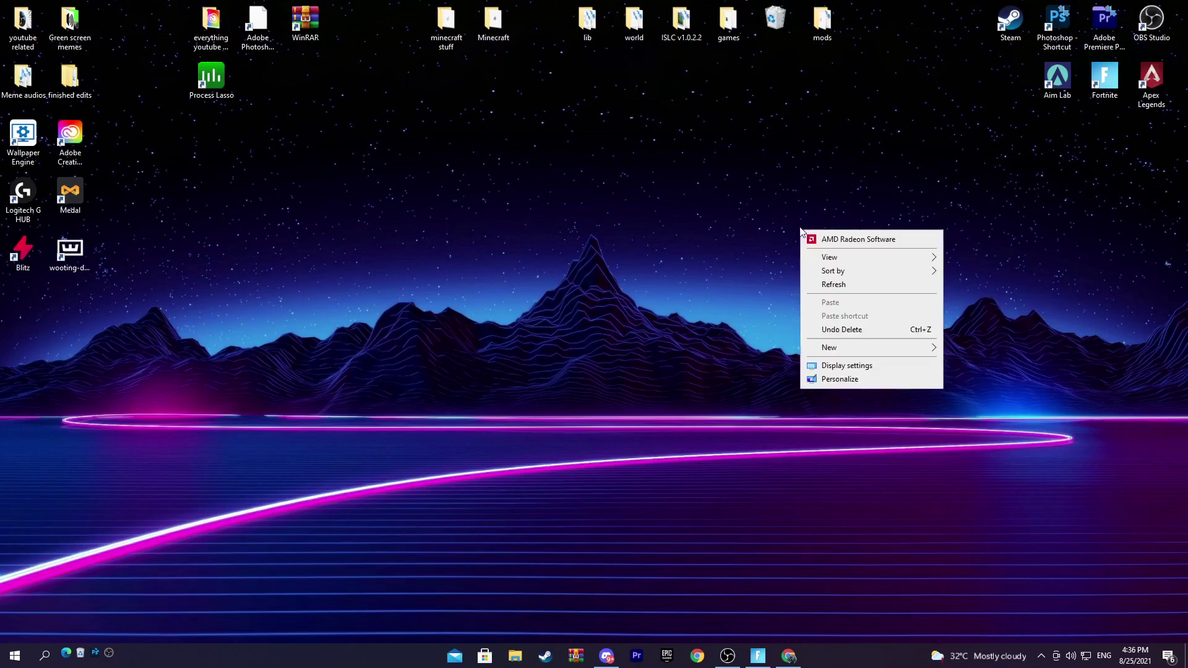
pyautogui.click(852, 246)
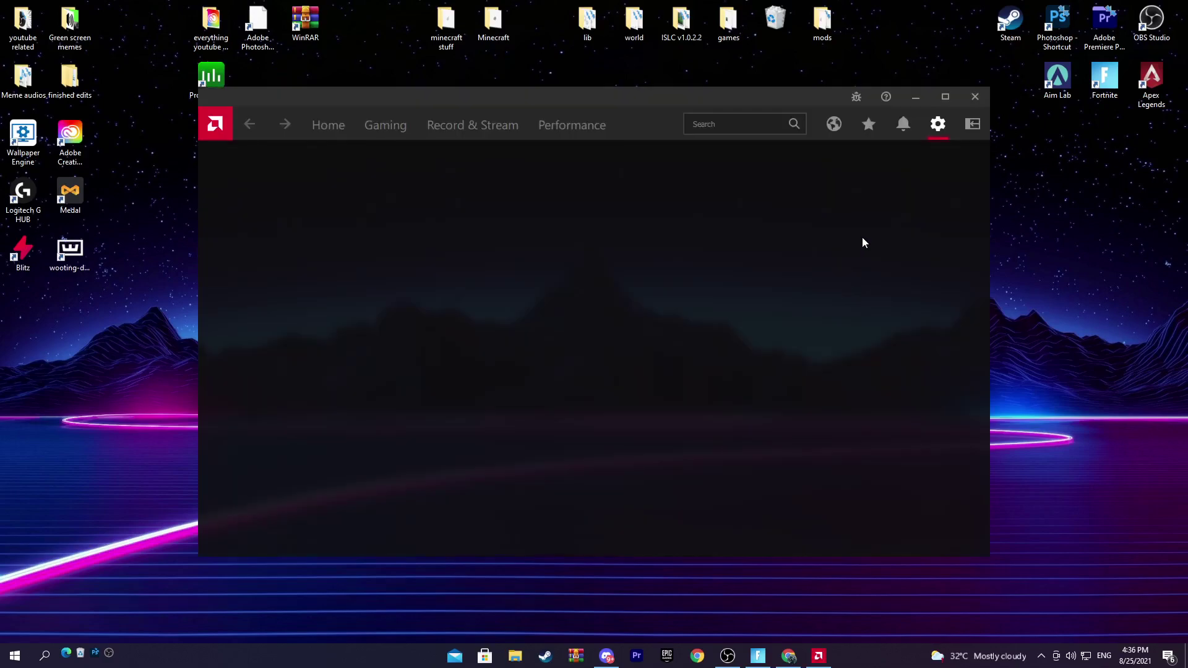
pyautogui.click(328, 127)
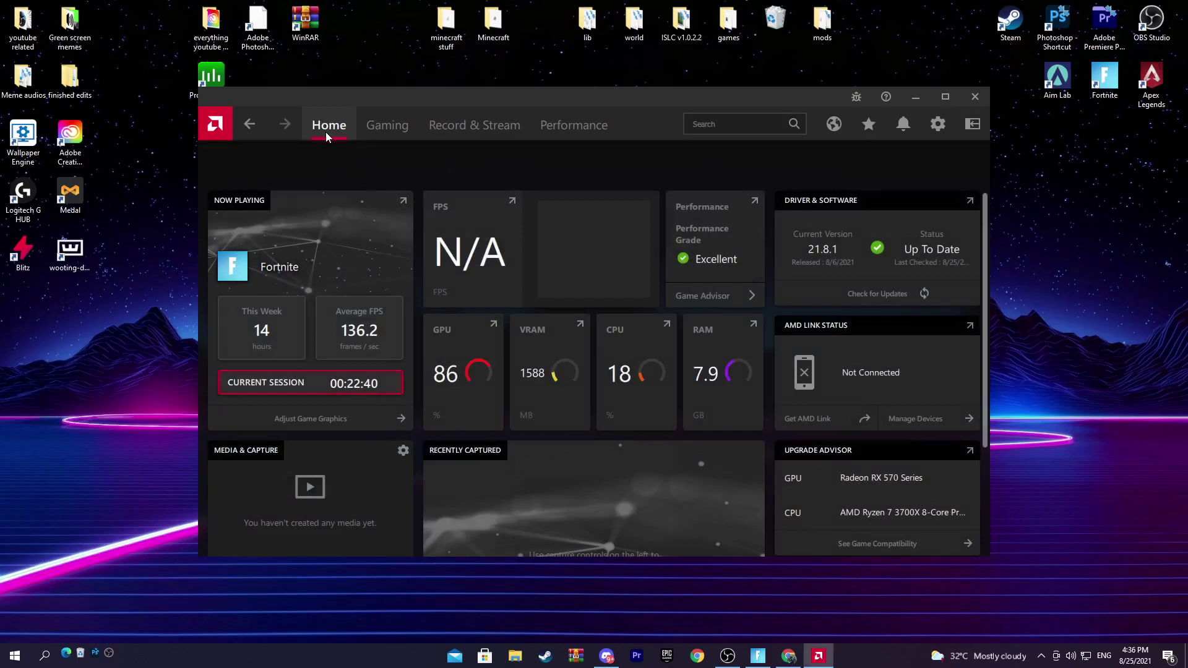
pyautogui.click(895, 286)
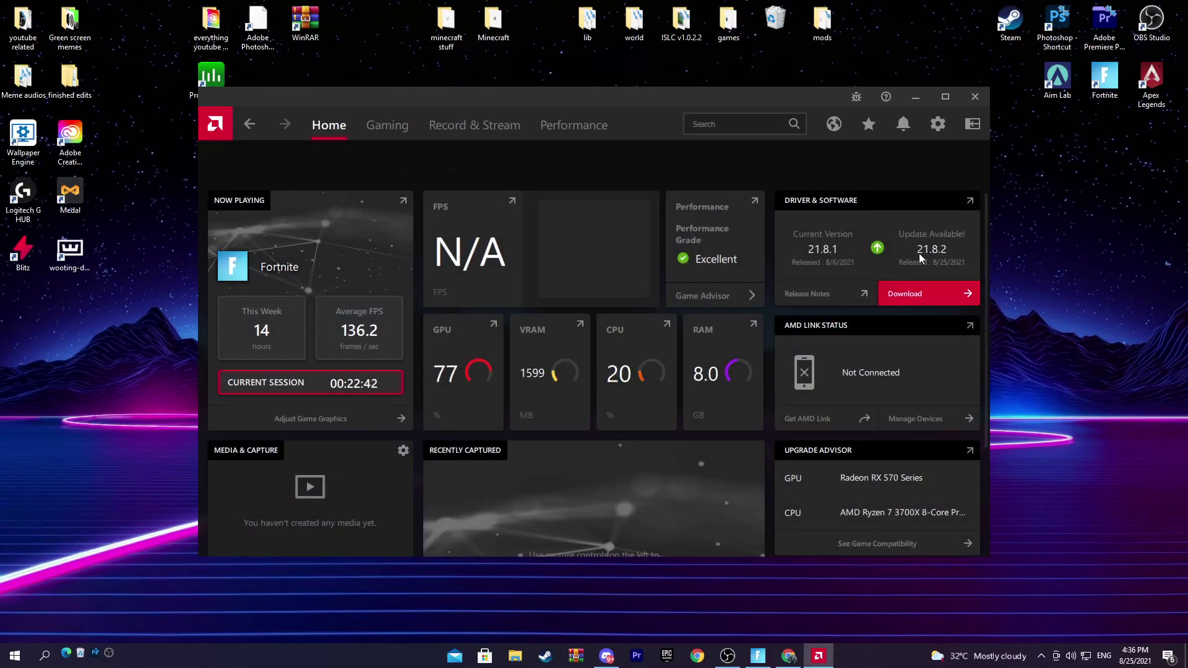